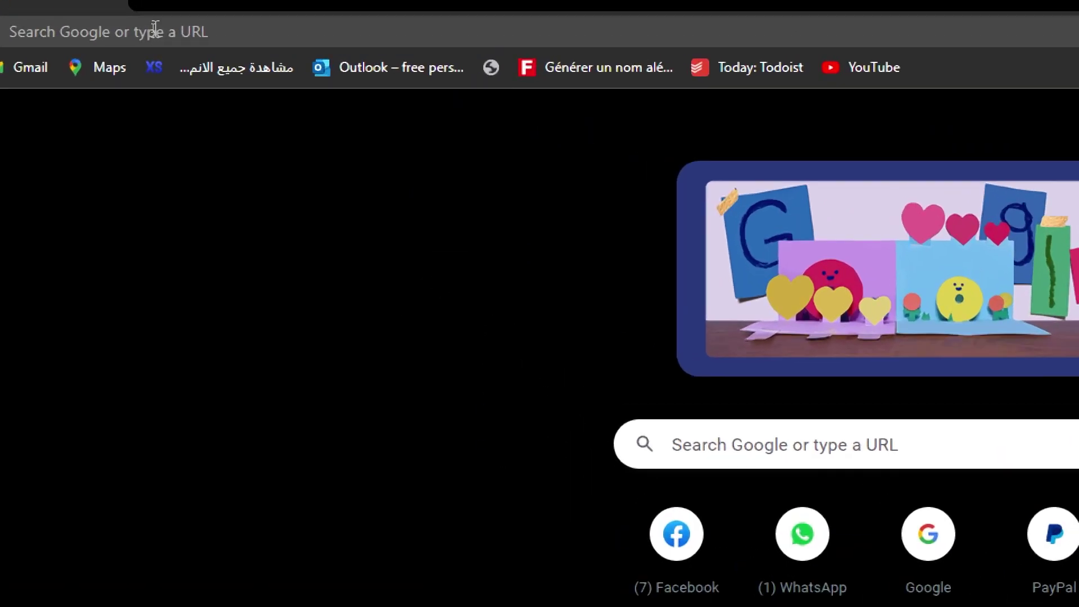
Search Google for woocommerce, then go to the local WordPress blog at localhost
{"action": "left_click", "coordinate": [155, 28]}
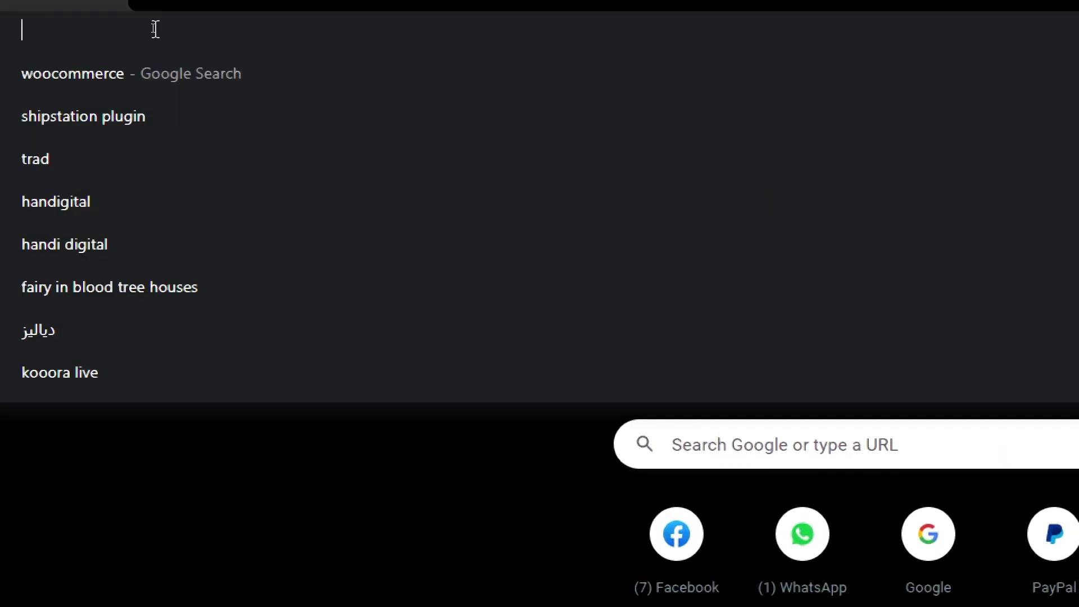
{"action": "type", "text": "wooc"}
{"action": "key", "text": "Return"}
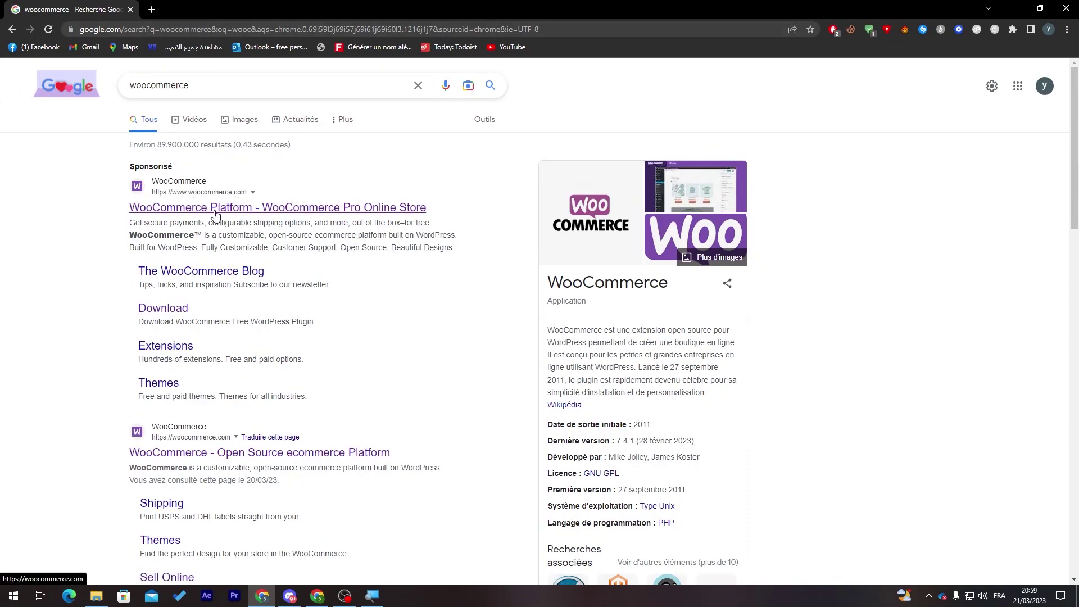
{"action": "left_click", "coordinate": [252, 29]}
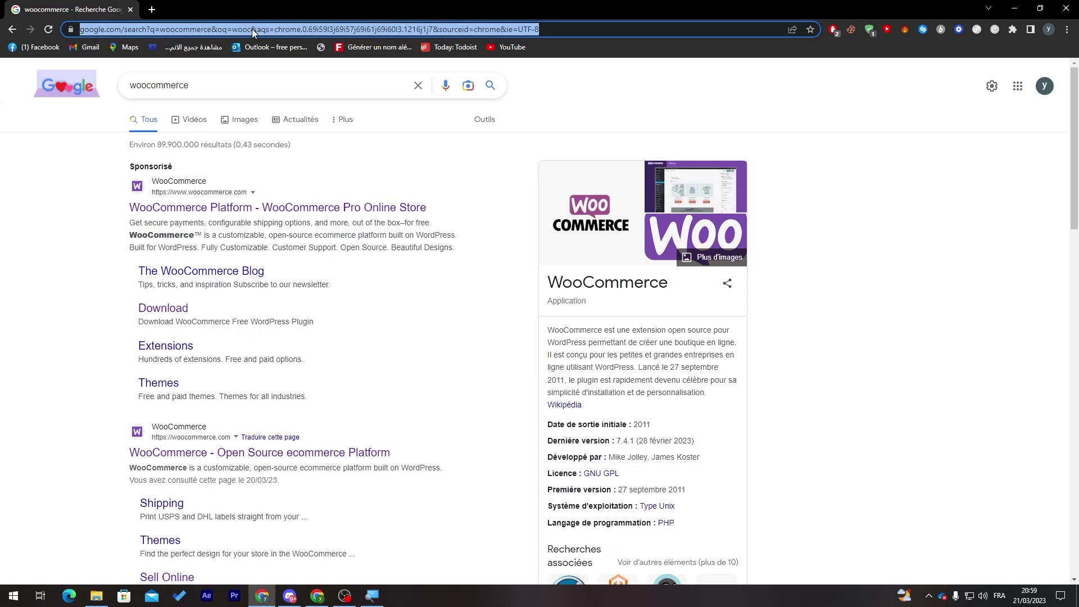
{"action": "type", "text": "lo"}
{"action": "key", "text": "Return"}
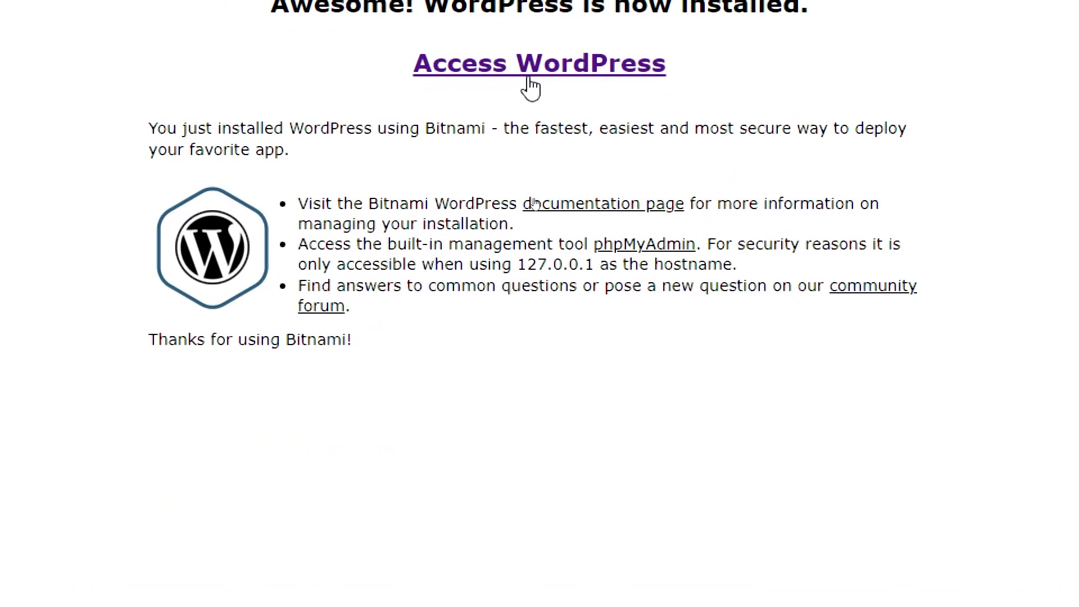
{"action": "left_click", "coordinate": [531, 84]}
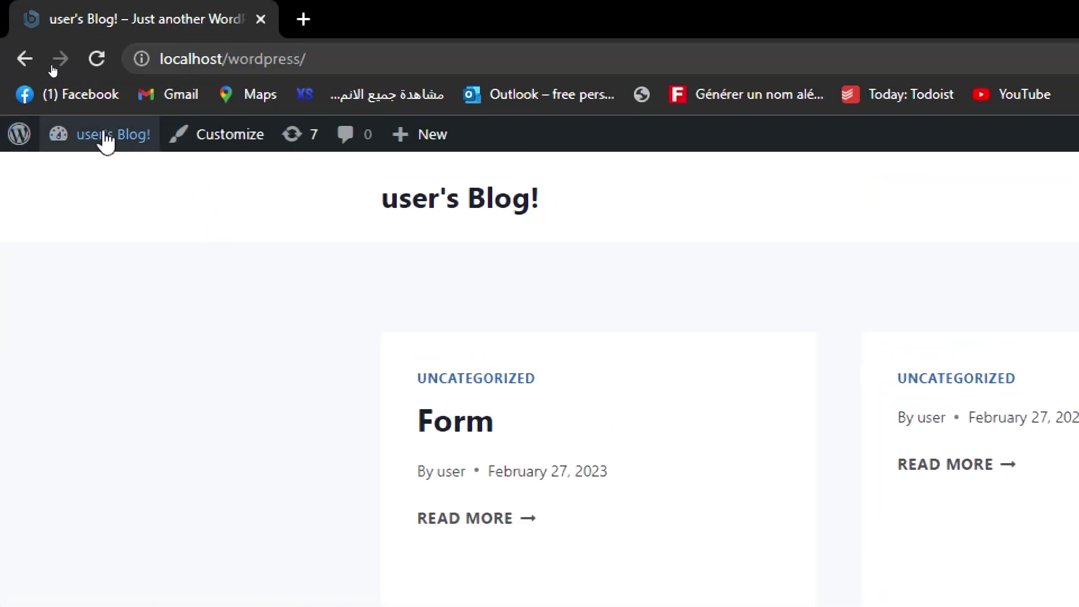
Go from the admin Dashboard to Plugins > Add New
{"action": "mouse_move", "coordinate": [112, 135]}
{"action": "left_click", "coordinate": [87, 179]}
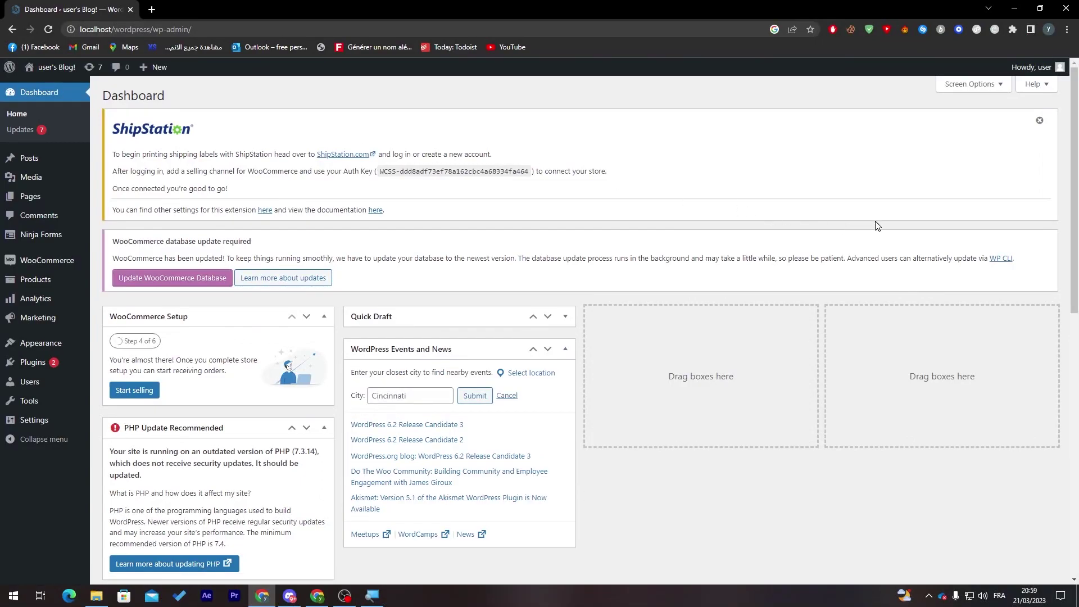
{"action": "scroll", "coordinate": [970, 215], "scroll_direction": "down", "scroll_amount": 1}
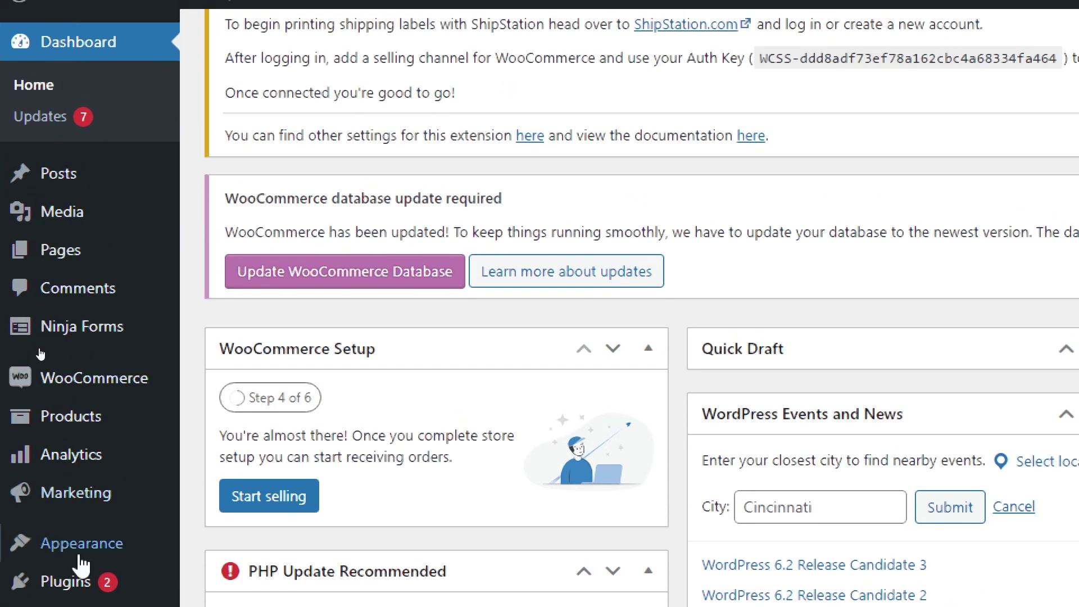
{"action": "mouse_move", "coordinate": [66, 464]}
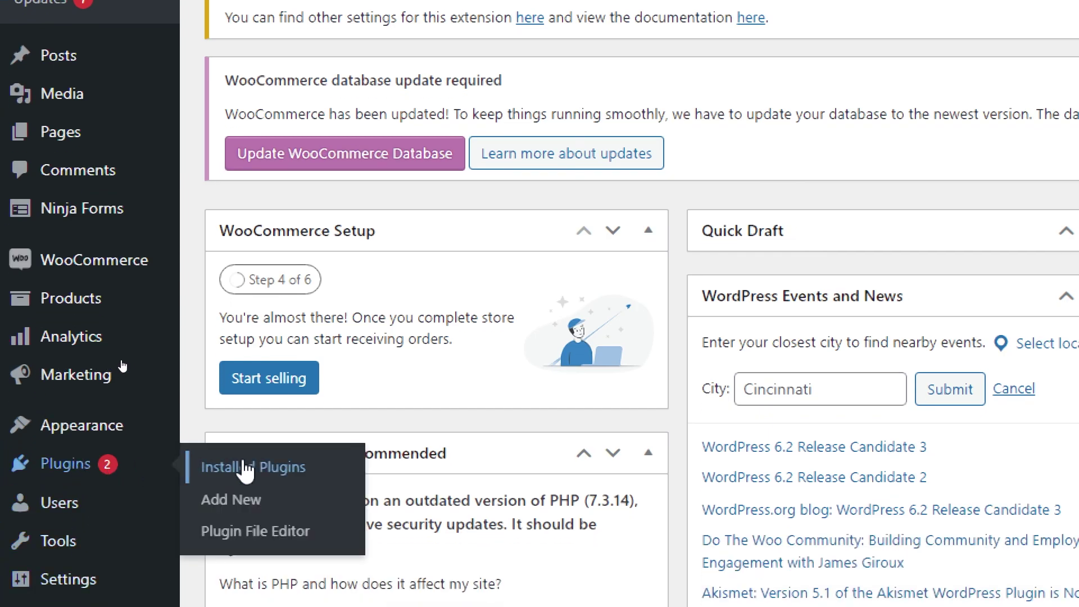
{"action": "left_click", "coordinate": [215, 506]}
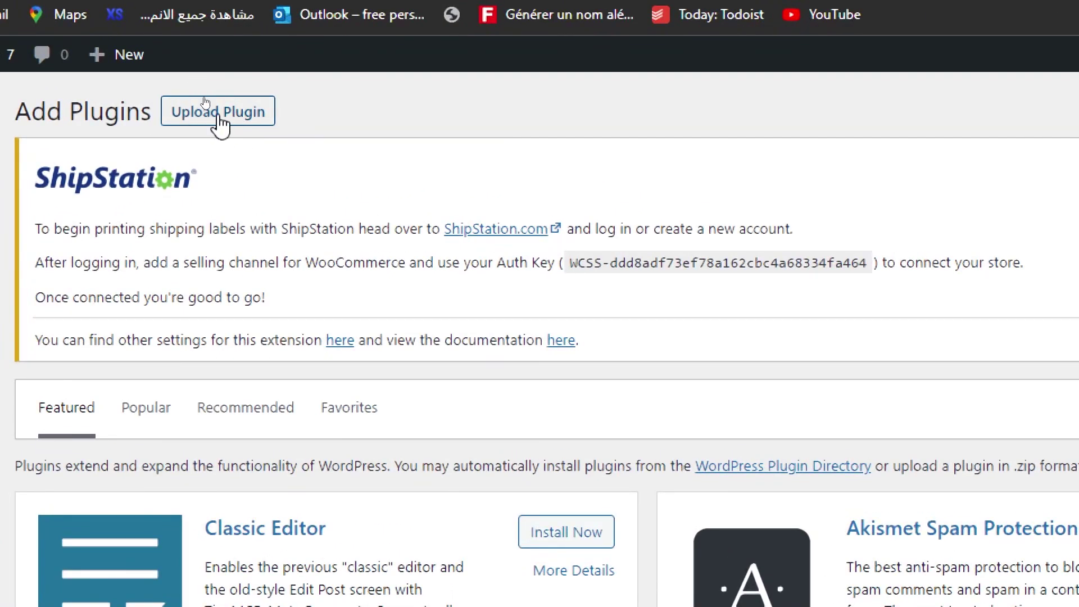
Dismiss the ShipStation notice and bring up the plugin zip upload form, cancelling the file picker
{"action": "left_click", "coordinate": [218, 118]}
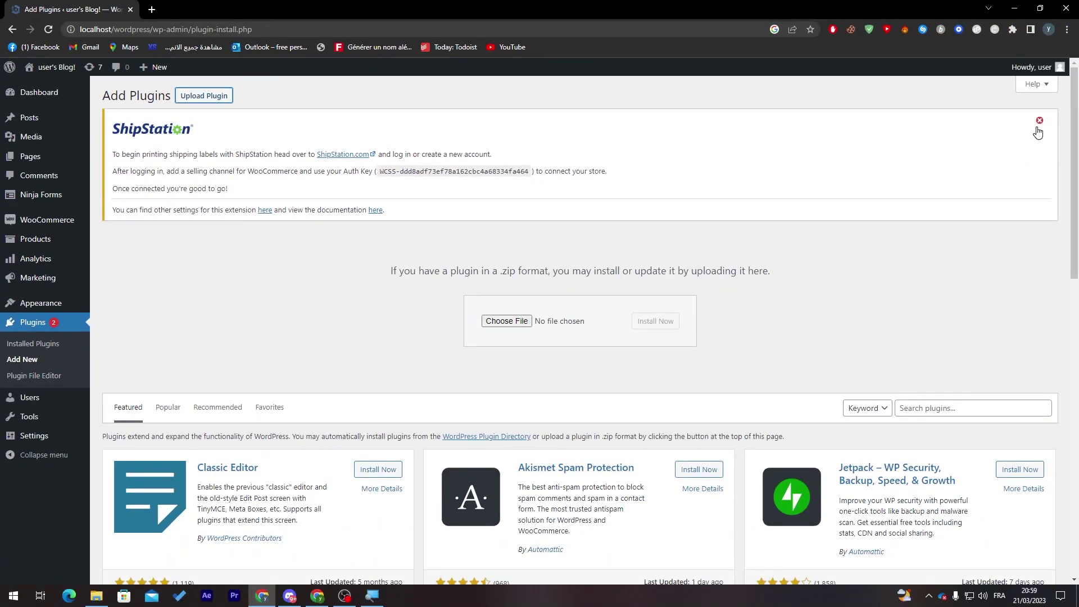
{"action": "left_click", "coordinate": [1039, 122]}
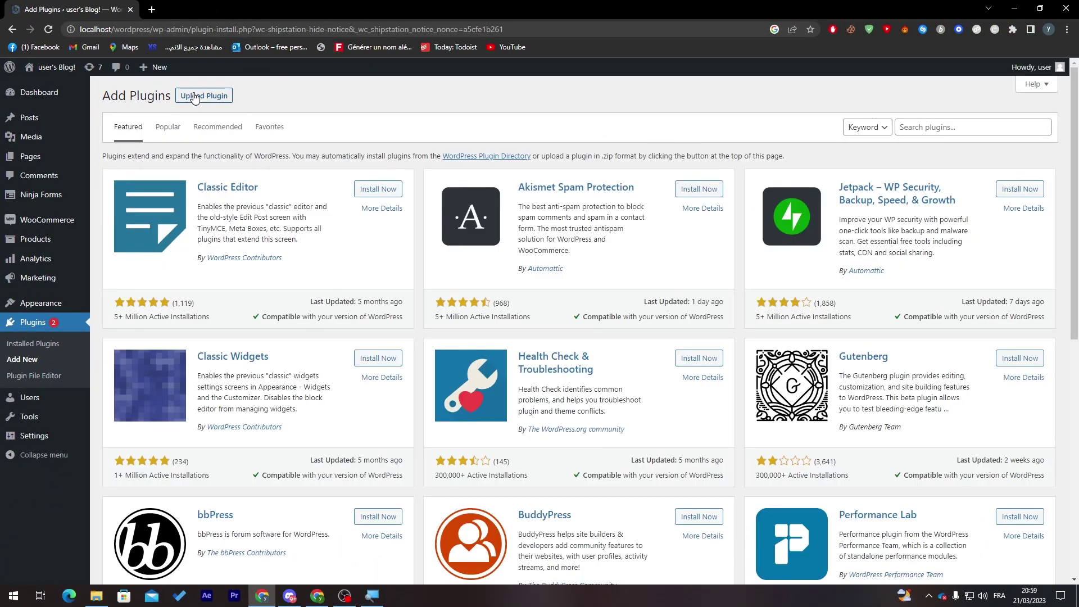
{"action": "left_click", "coordinate": [194, 98]}
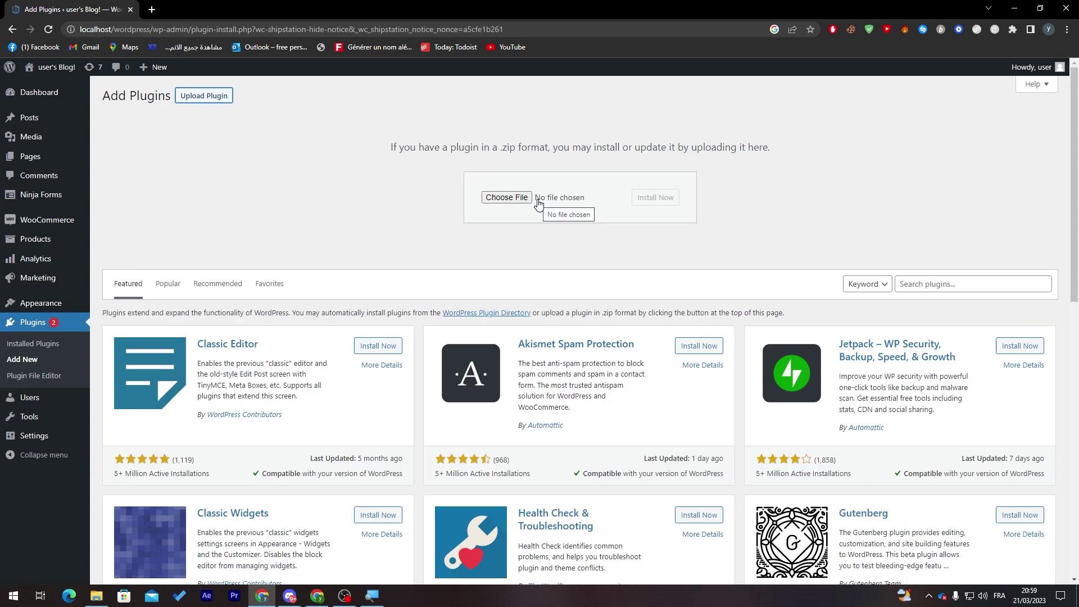
{"action": "left_click", "coordinate": [529, 205]}
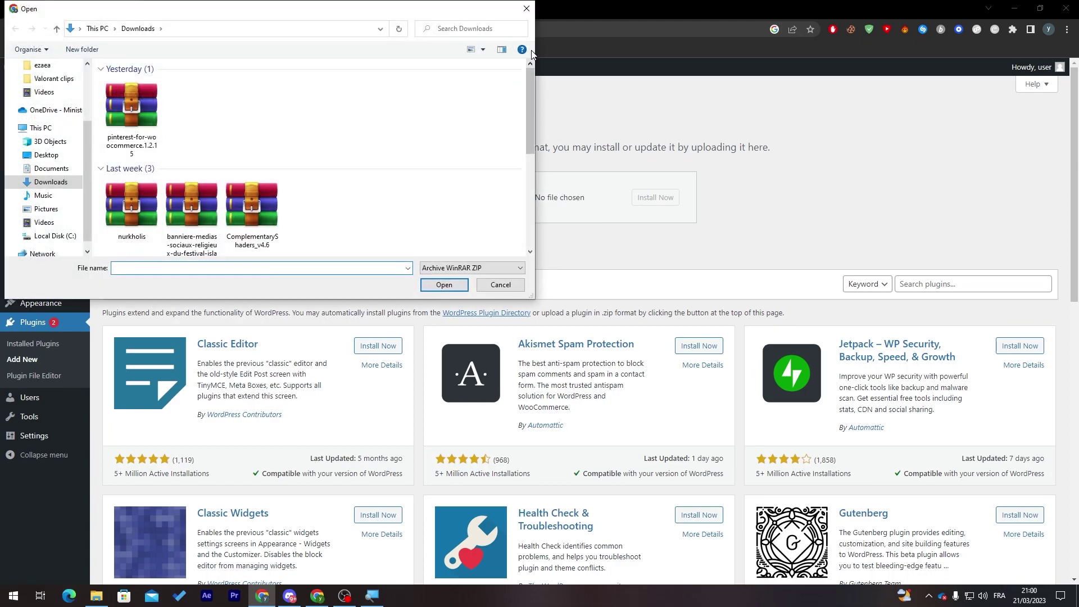
{"action": "left_click", "coordinate": [526, 9]}
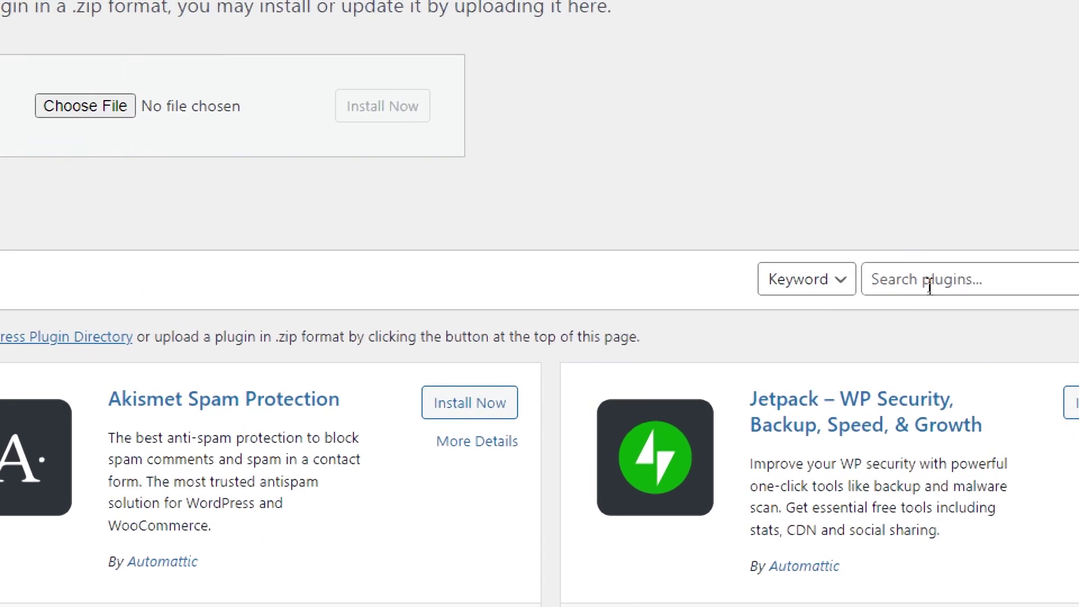
Find jetpack in the plugin directory and install Jetpack – WP Security, Backup, Speed, & Growth
{"action": "left_click", "coordinate": [929, 287]}
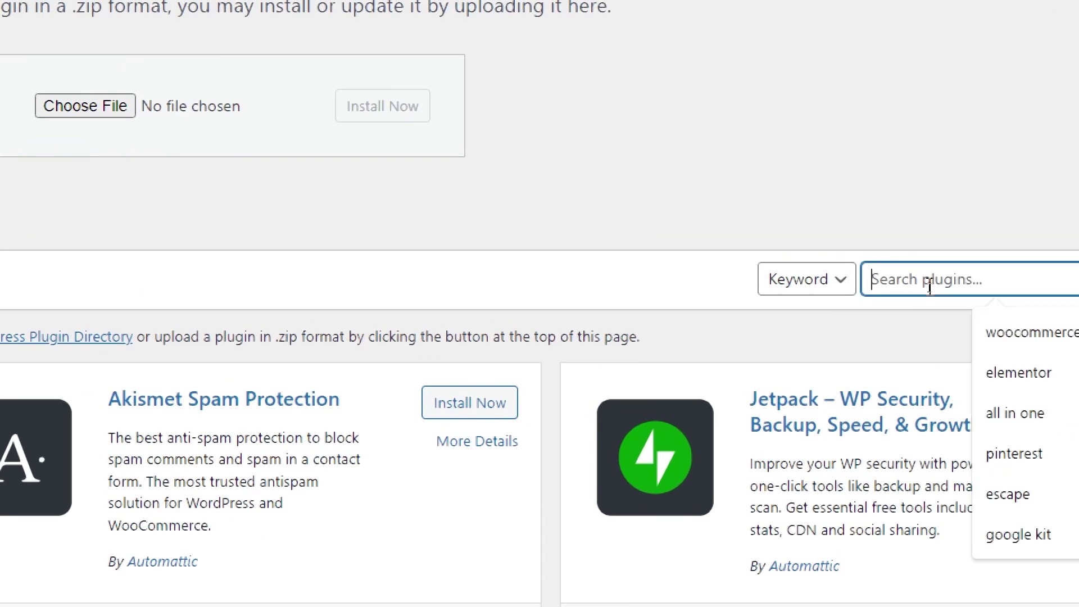
{"action": "type", "text": "j"}
{"action": "type", "text": "et"}
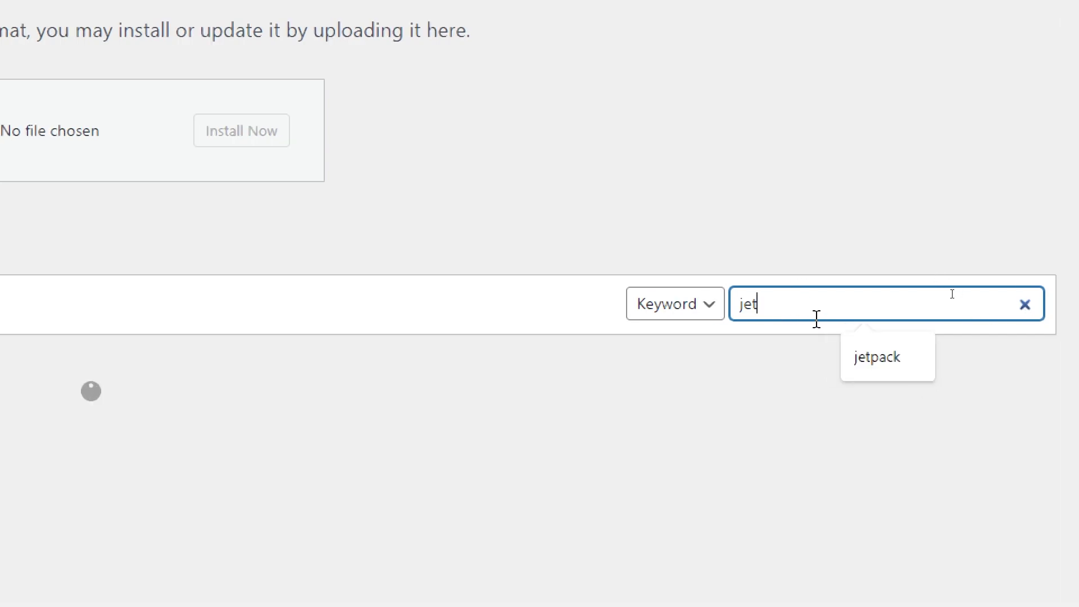
{"action": "left_click", "coordinate": [909, 367]}
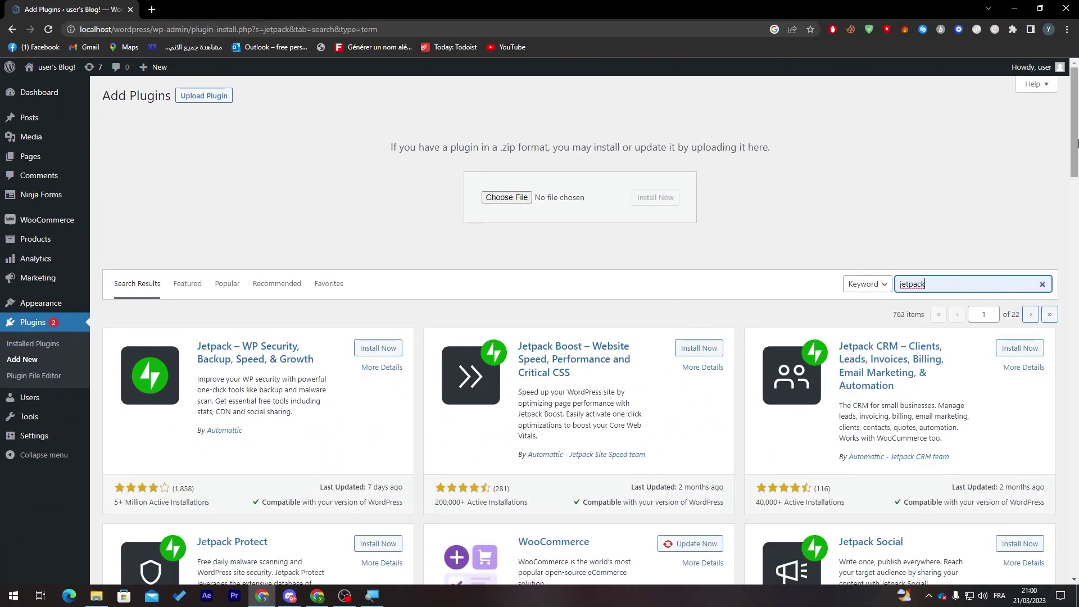
{"action": "scroll", "coordinate": [508, 312], "scroll_direction": "down", "scroll_amount": 3}
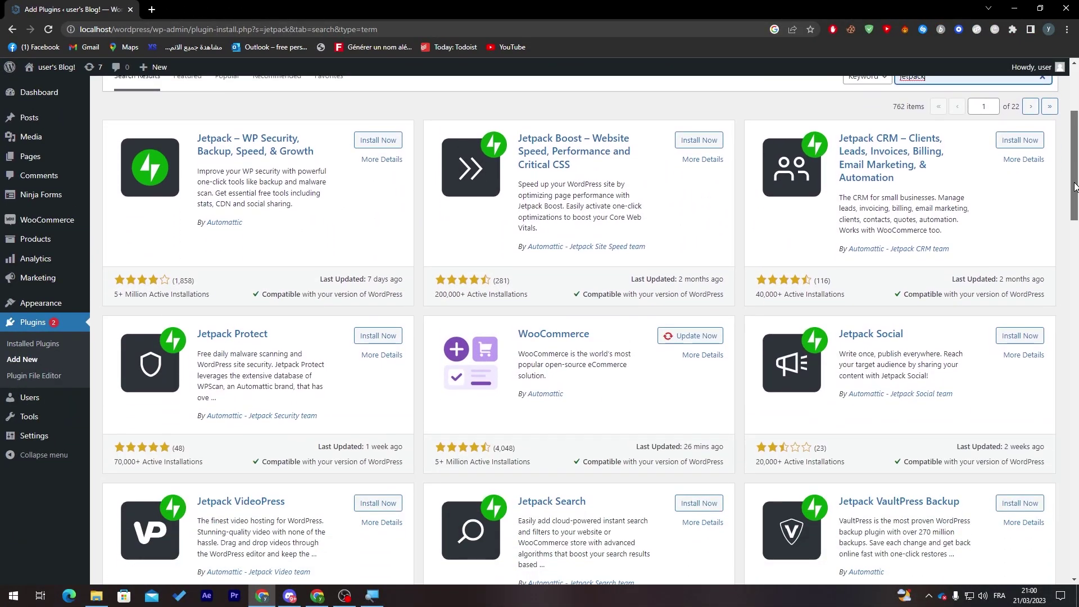
{"action": "scroll", "coordinate": [237, 203], "scroll_direction": "up", "scroll_amount": 1}
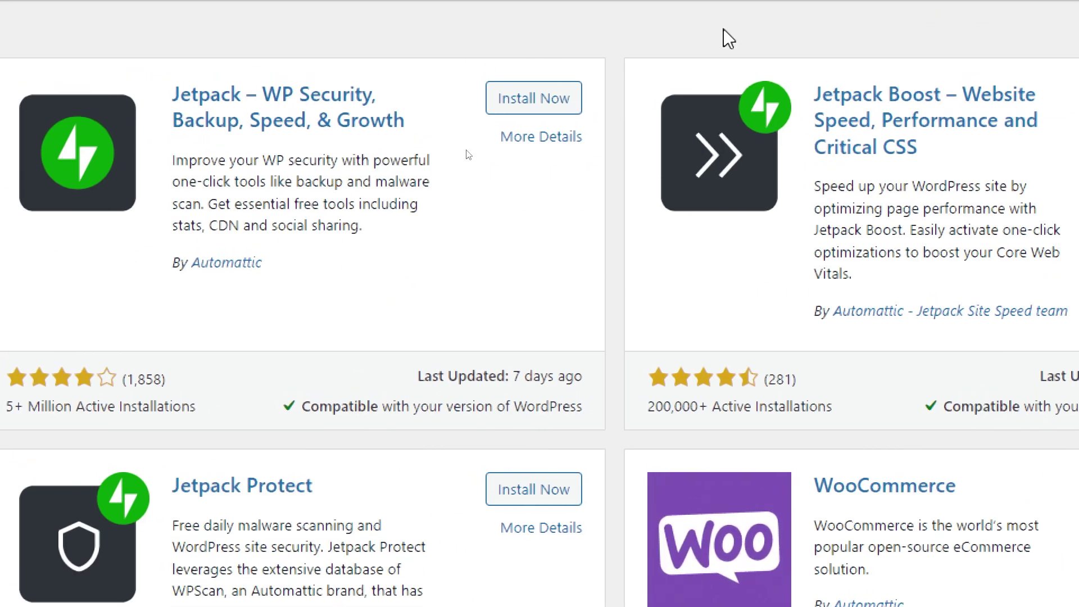
{"action": "left_click", "coordinate": [523, 98]}
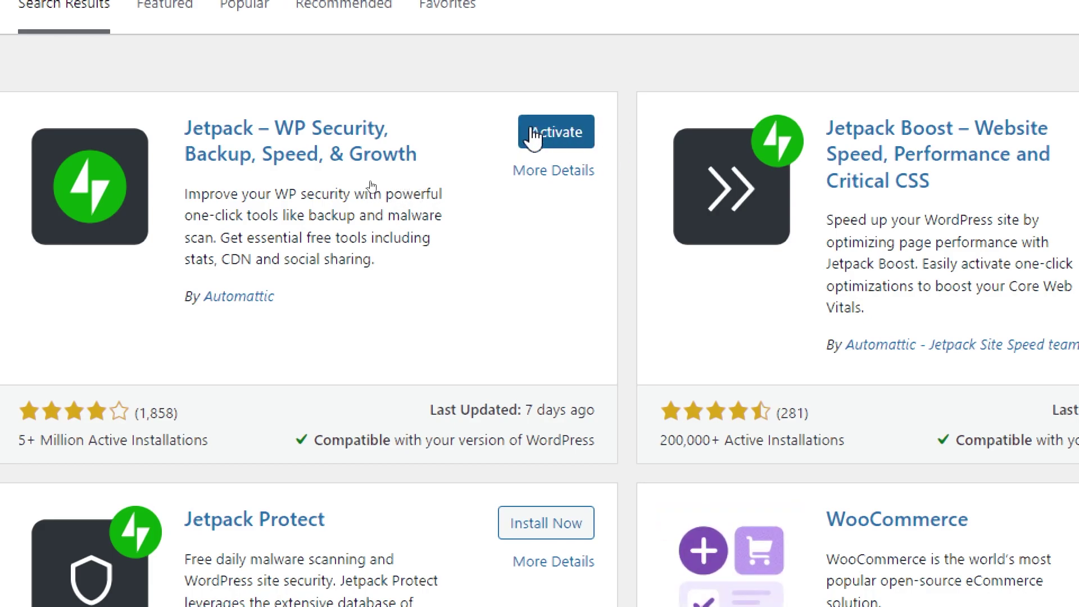
Activate Jetpack and filter the Plugins list to Active (6)
{"action": "left_click", "coordinate": [537, 138]}
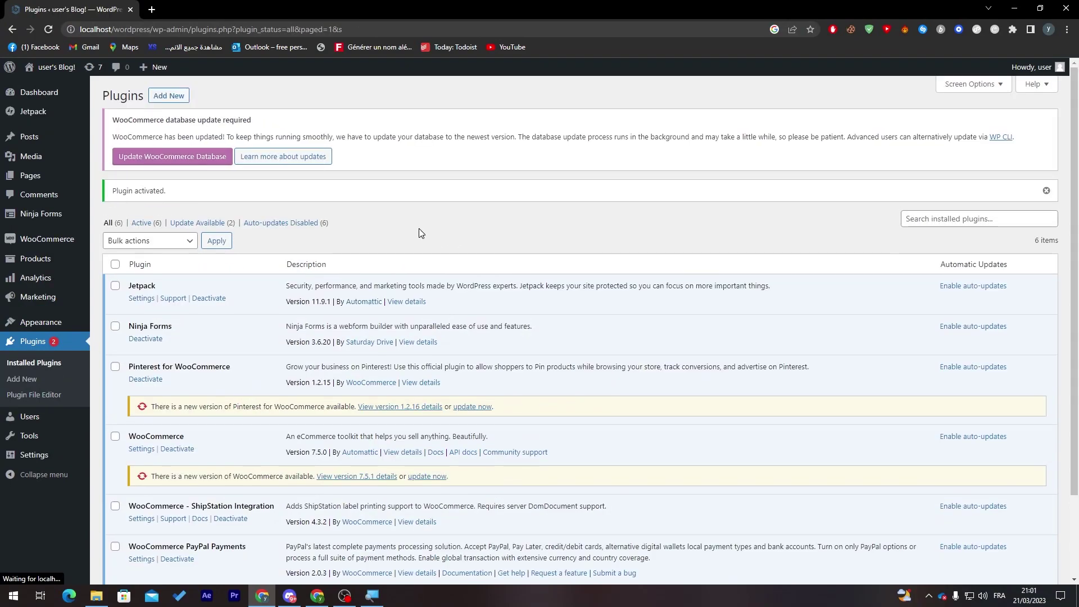
{"action": "left_click", "coordinate": [142, 224]}
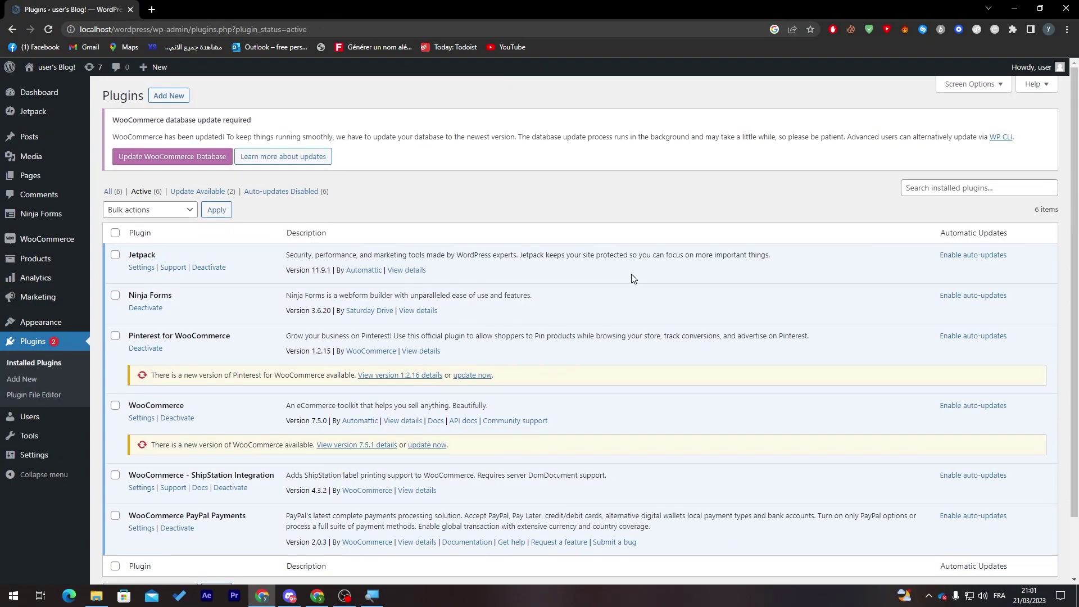
{"action": "scroll", "coordinate": [1035, 165], "scroll_direction": "down", "scroll_amount": 1}
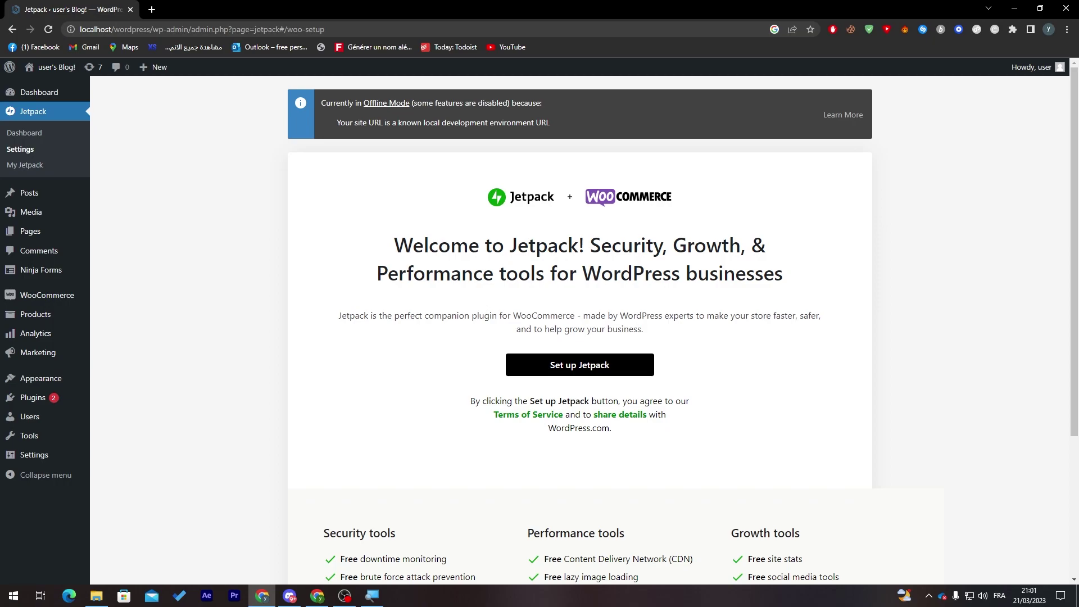
Set up Jetpack and approve connecting the site to WordPress.com
{"action": "left_click_drag", "start_coordinate": [393, 245], "coordinate": [530, 245]}
{"action": "left_click", "coordinate": [604, 248]}
{"action": "left_click_drag", "start_coordinate": [731, 246], "coordinate": [789, 253]}
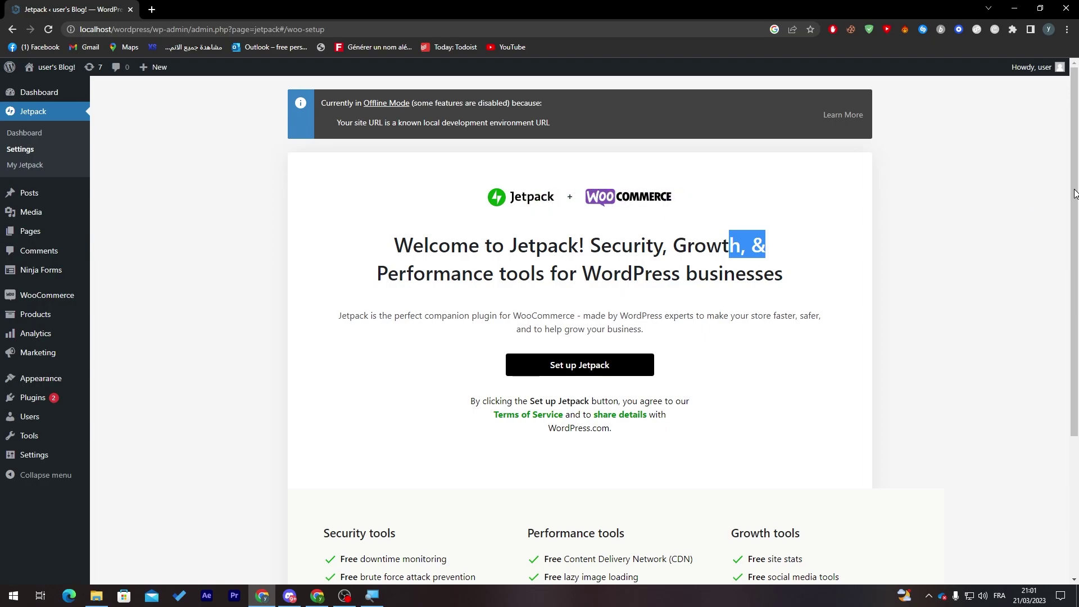
{"action": "scroll", "coordinate": [1078, 192], "scroll_direction": "down", "scroll_amount": 2}
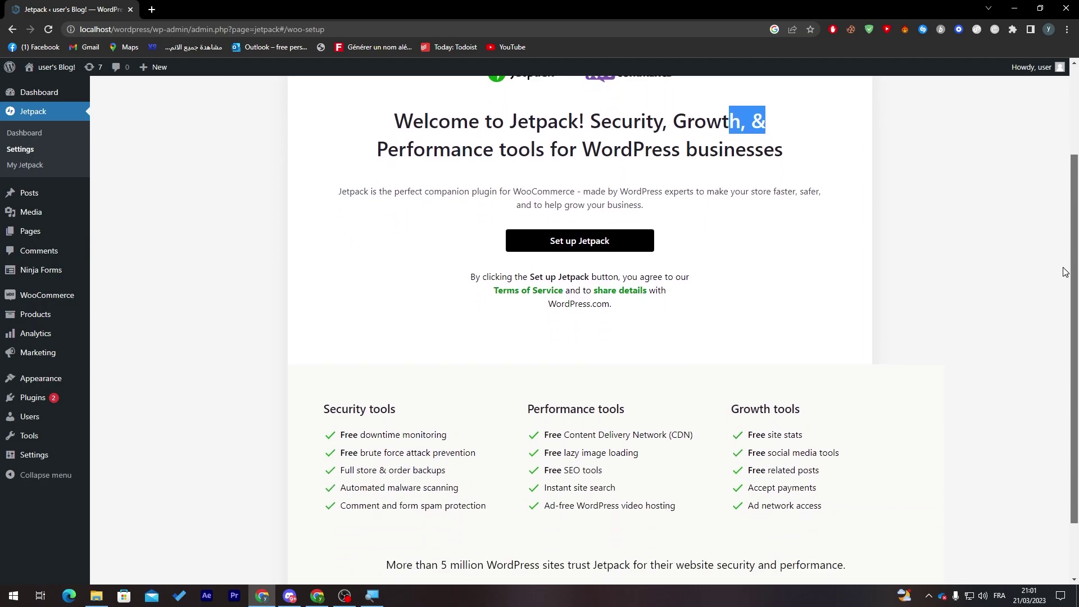
{"action": "left_click", "coordinate": [583, 244]}
{"action": "left_click", "coordinate": [568, 258]}
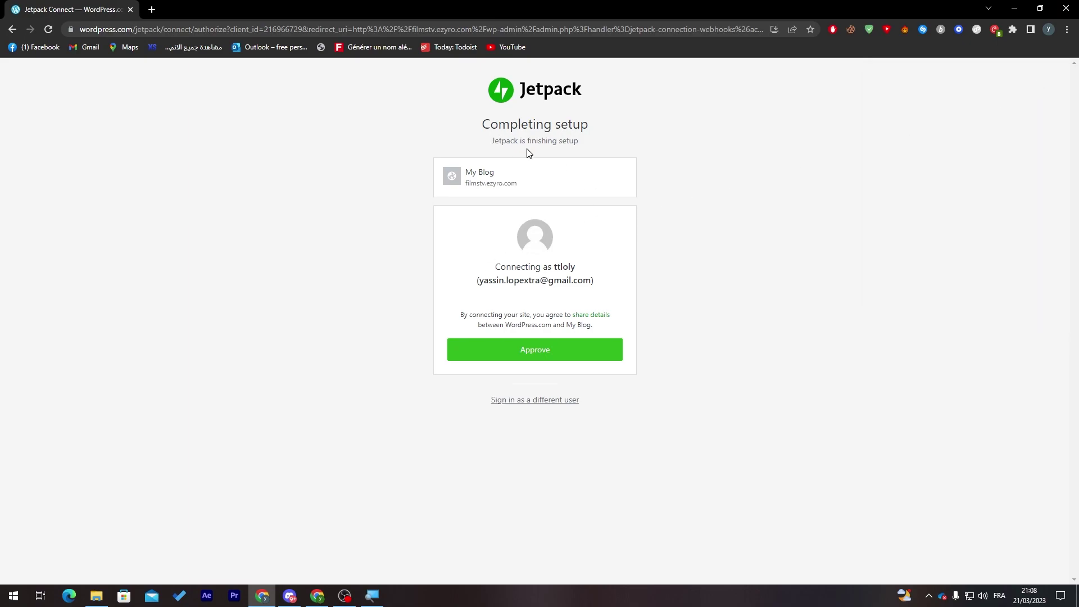
{"action": "left_click", "coordinate": [534, 351]}
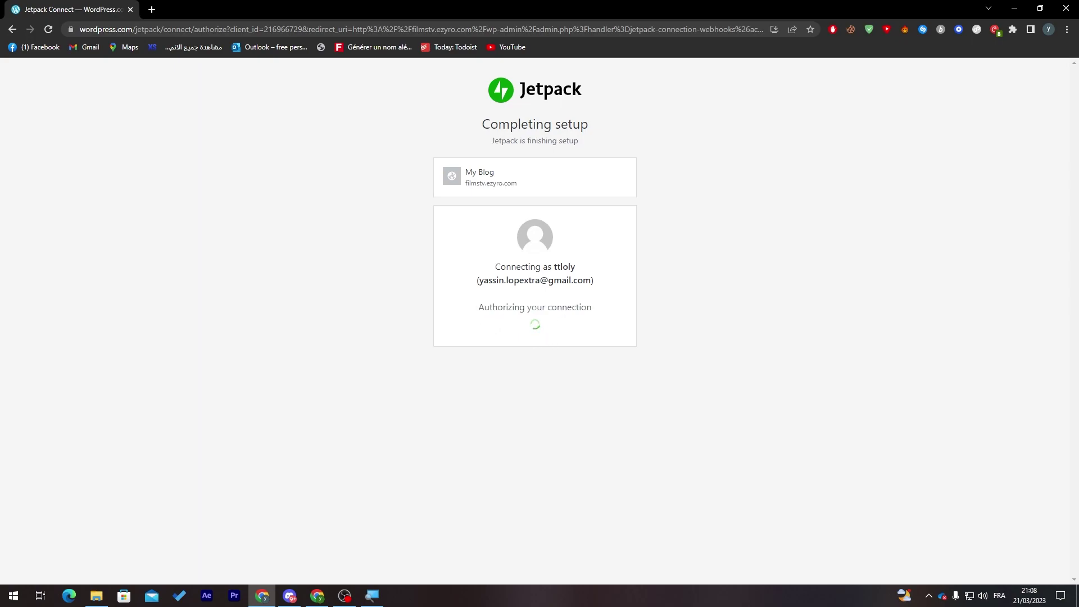
{"action": "mouse_move", "coordinate": [537, 308]}
{"action": "left_mouse_down"}
{"action": "mouse_move", "coordinate": [582, 308]}
{"action": "mouse_move", "coordinate": [498, 314]}
{"action": "left_mouse_up"}
{"action": "left_click", "coordinate": [449, 315]}
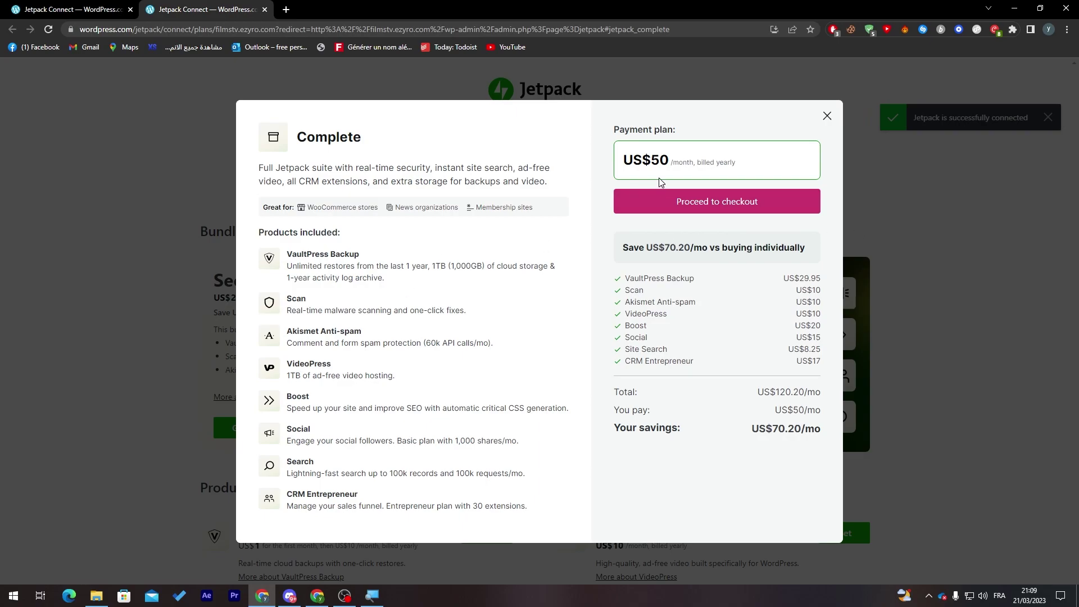
Close the Complete plan details to review the Jetpack plans list
{"action": "left_click", "coordinate": [828, 115]}
{"action": "mouse_move", "coordinate": [1071, 104]}
{"action": "left_mouse_down"}
{"action": "mouse_move", "coordinate": [1068, 211]}
{"action": "mouse_move", "coordinate": [1067, 106]}
{"action": "left_mouse_up"}
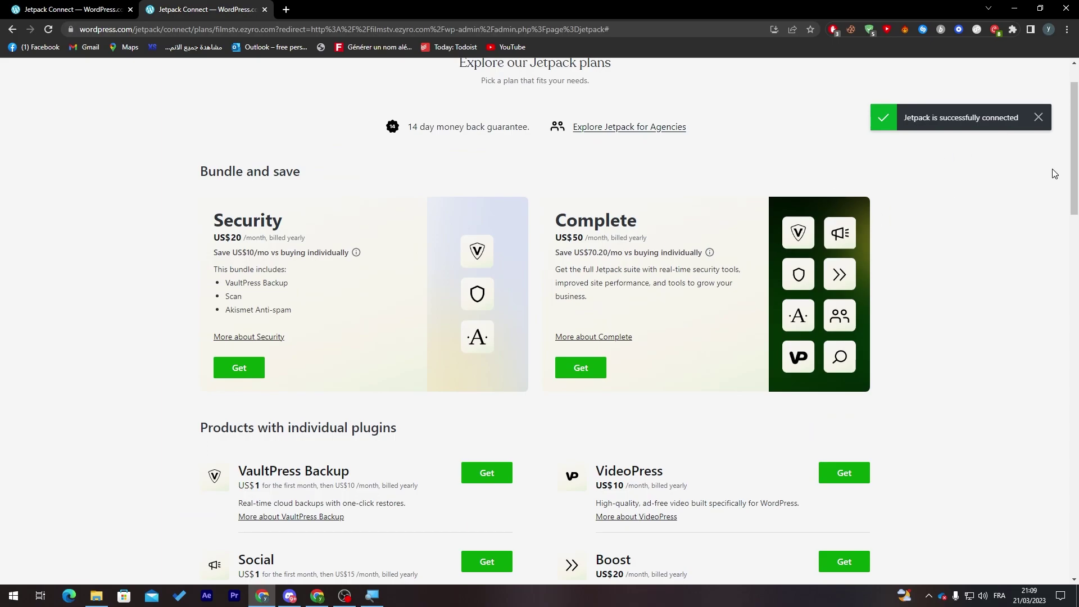
{"action": "mouse_move", "coordinate": [1068, 175]}
{"action": "left_mouse_down"}
{"action": "mouse_move", "coordinate": [1062, 260]}
{"action": "mouse_move", "coordinate": [885, 234]}
{"action": "left_mouse_up"}
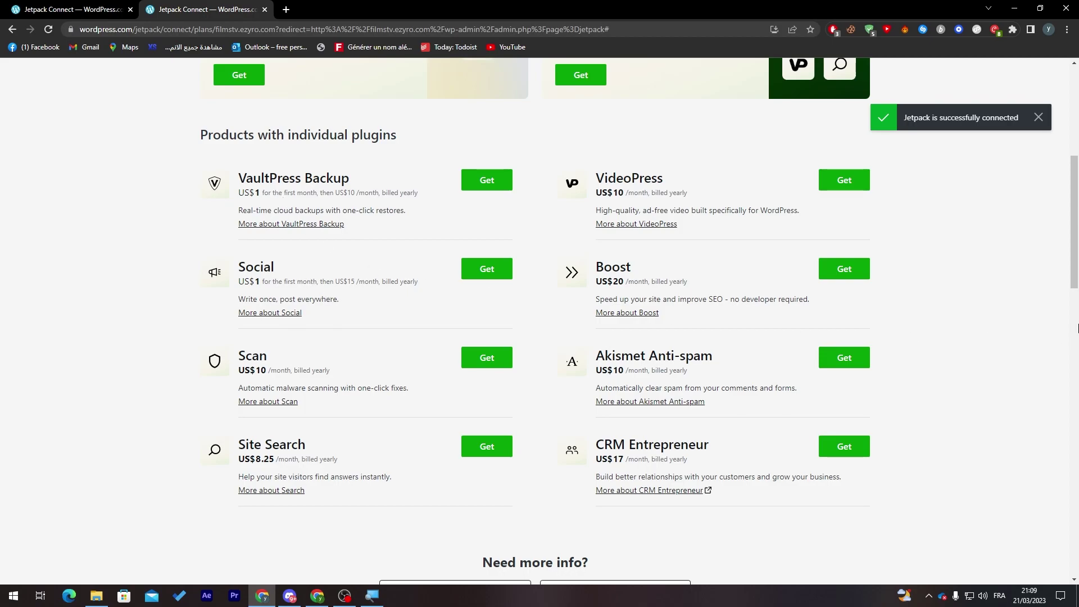
{"action": "left_click_drag", "start_coordinate": [1071, 231], "coordinate": [1061, 288]}
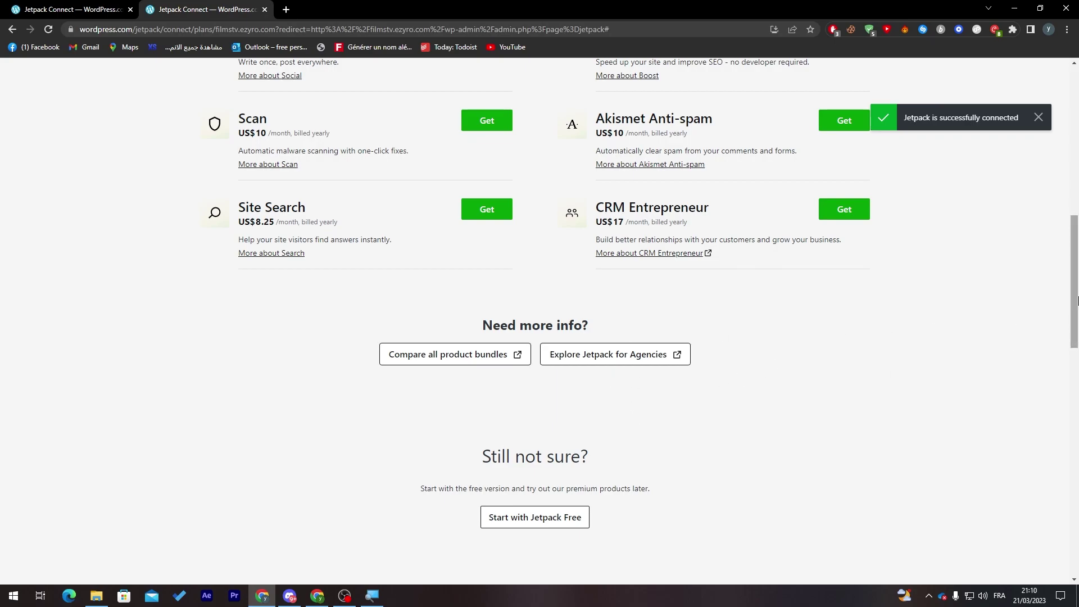
{"action": "scroll", "coordinate": [557, 350], "scroll_direction": "down", "scroll_amount": 2}
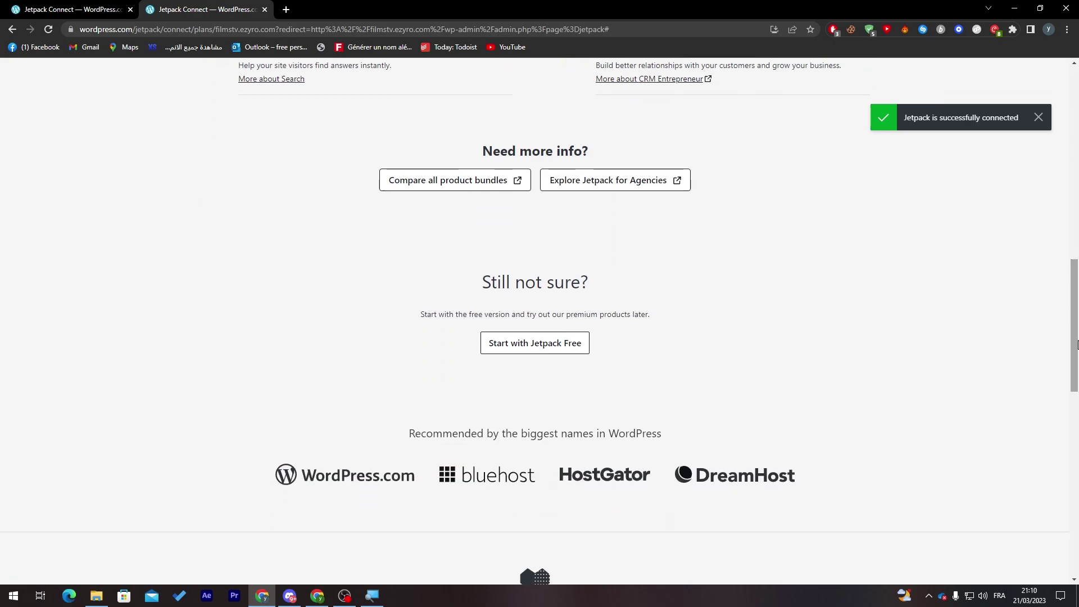
Start with Jetpack Free and go to Jetpack Settings
{"action": "left_click", "coordinate": [558, 355]}
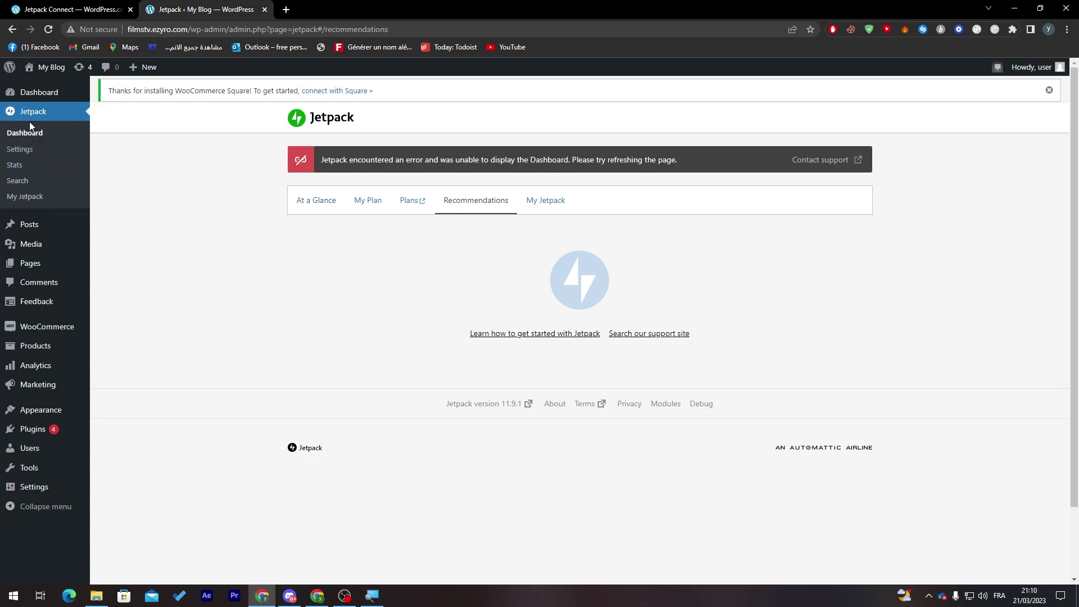
{"action": "left_click", "coordinate": [28, 152]}
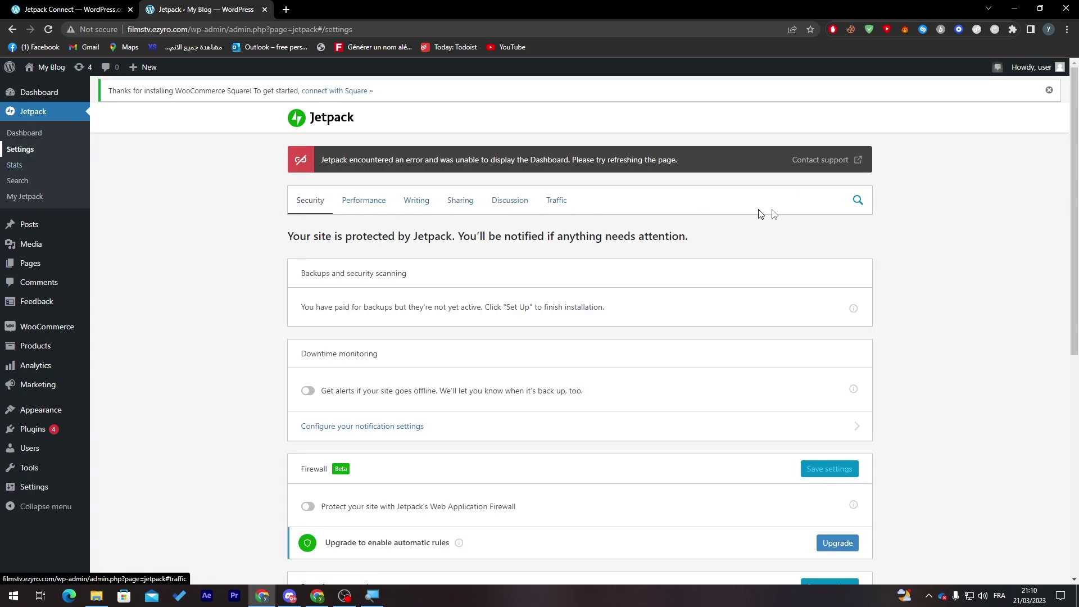
{"action": "left_click_drag", "start_coordinate": [1076, 189], "coordinate": [1071, 223]}
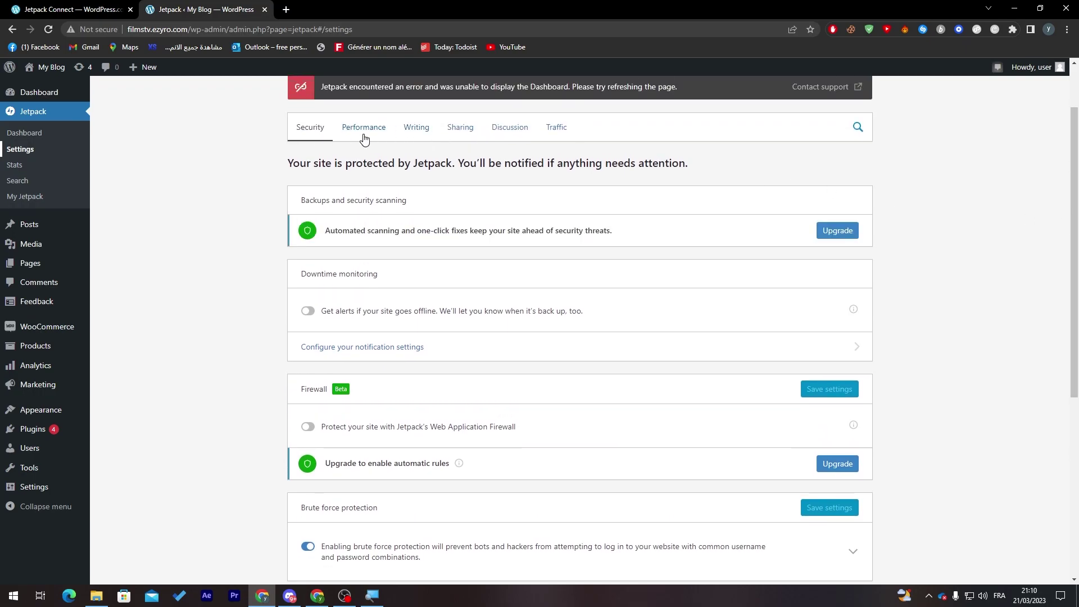
{"action": "left_click", "coordinate": [365, 141]}
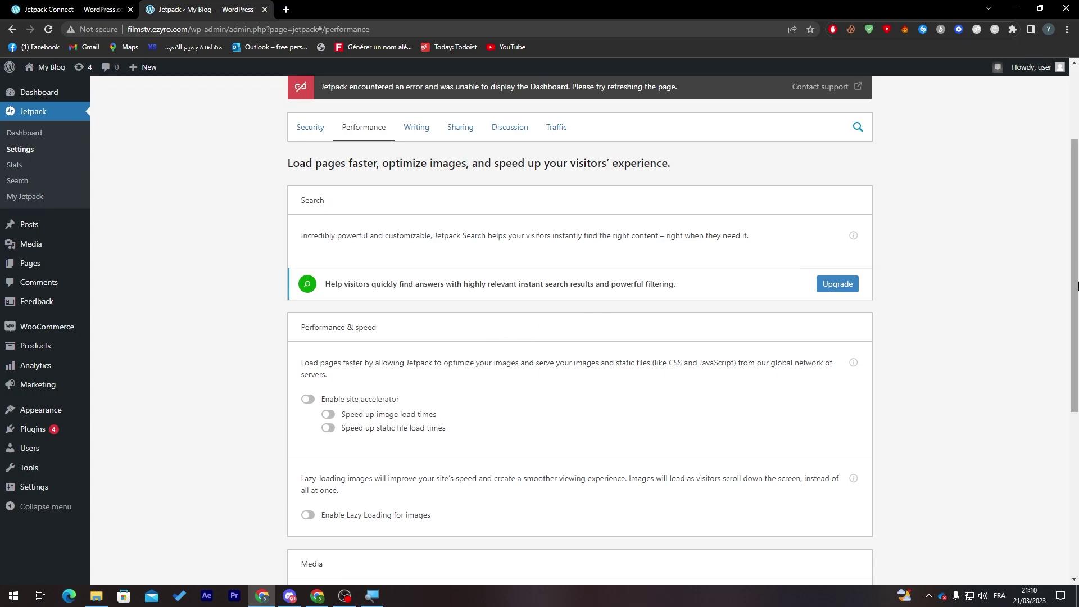
{"action": "scroll", "coordinate": [1060, 345], "scroll_direction": "down", "scroll_amount": 3}
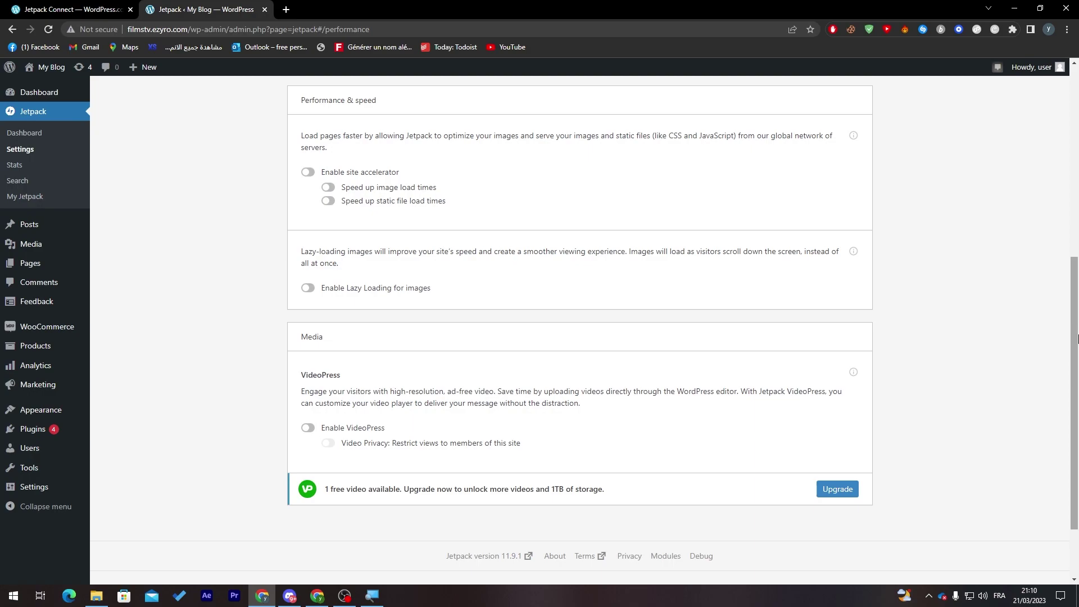
{"action": "scroll", "coordinate": [1051, 210], "scroll_direction": "up", "scroll_amount": 3}
{"action": "scroll", "coordinate": [1050, 210], "scroll_direction": "up", "scroll_amount": 1}
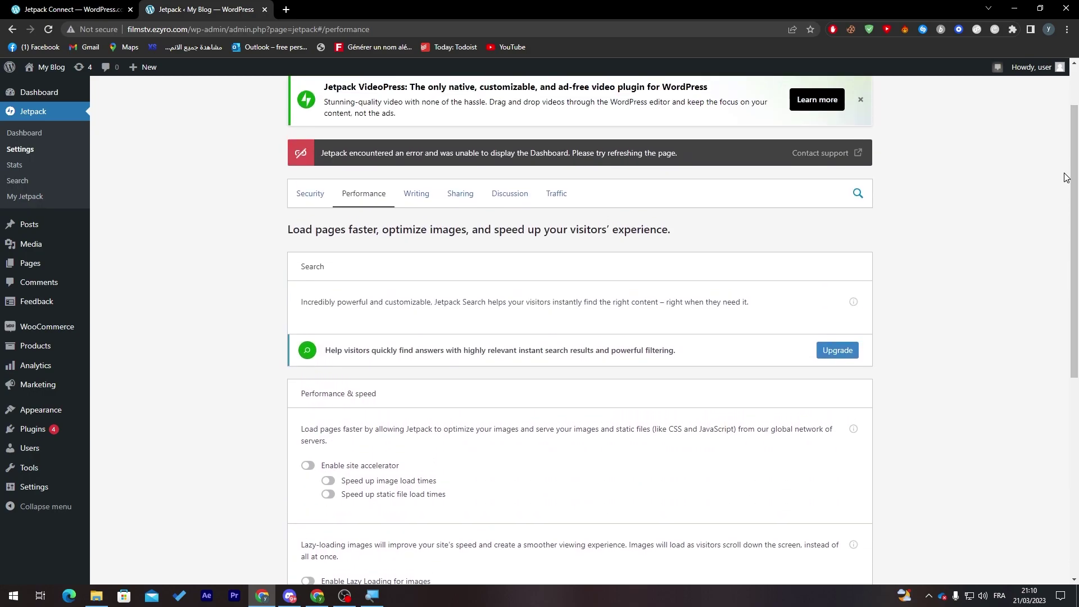
{"action": "scroll", "coordinate": [1076, 304], "scroll_direction": "down", "scroll_amount": 2}
{"action": "scroll", "coordinate": [1075, 303], "scroll_direction": "down", "scroll_amount": 2}
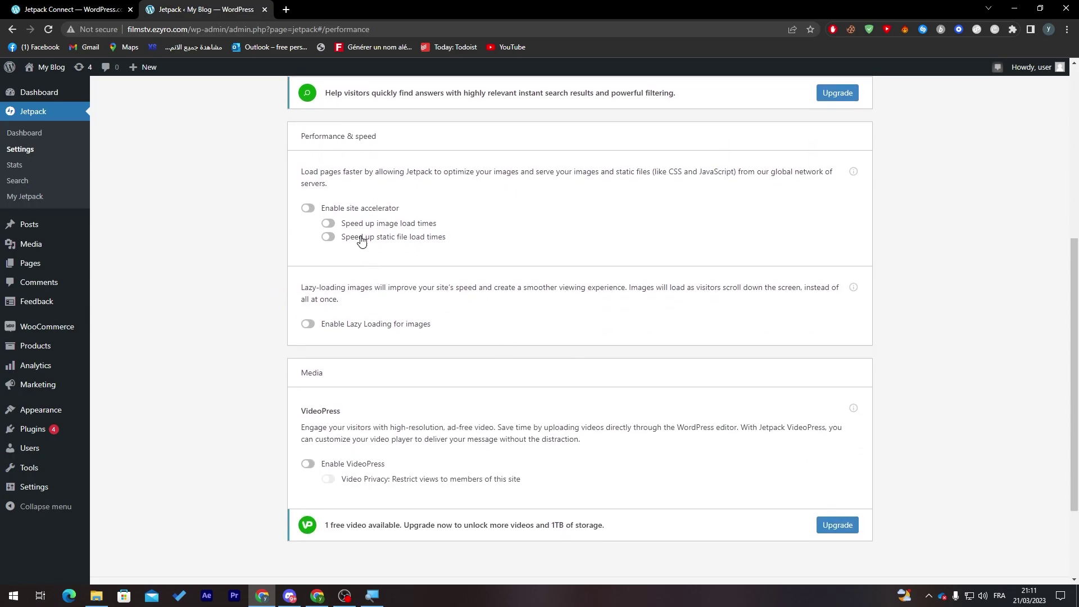
Switch on site accelerator, image lazy loading, VideoPress, and members-only Video Privacy
{"action": "left_click", "coordinate": [308, 208]}
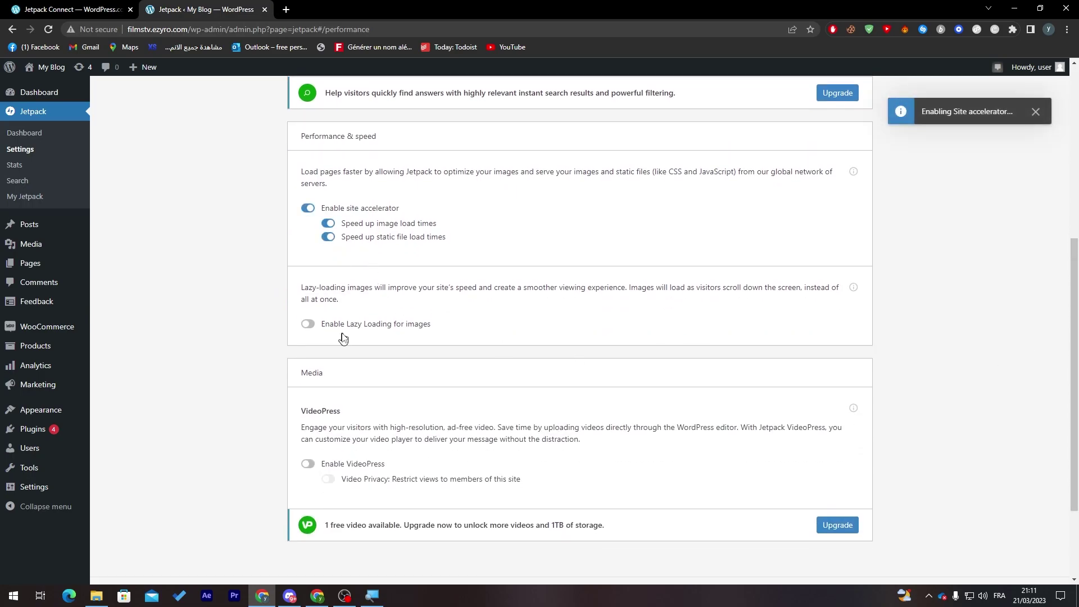
{"action": "left_click", "coordinate": [311, 326]}
{"action": "left_click", "coordinate": [308, 464]}
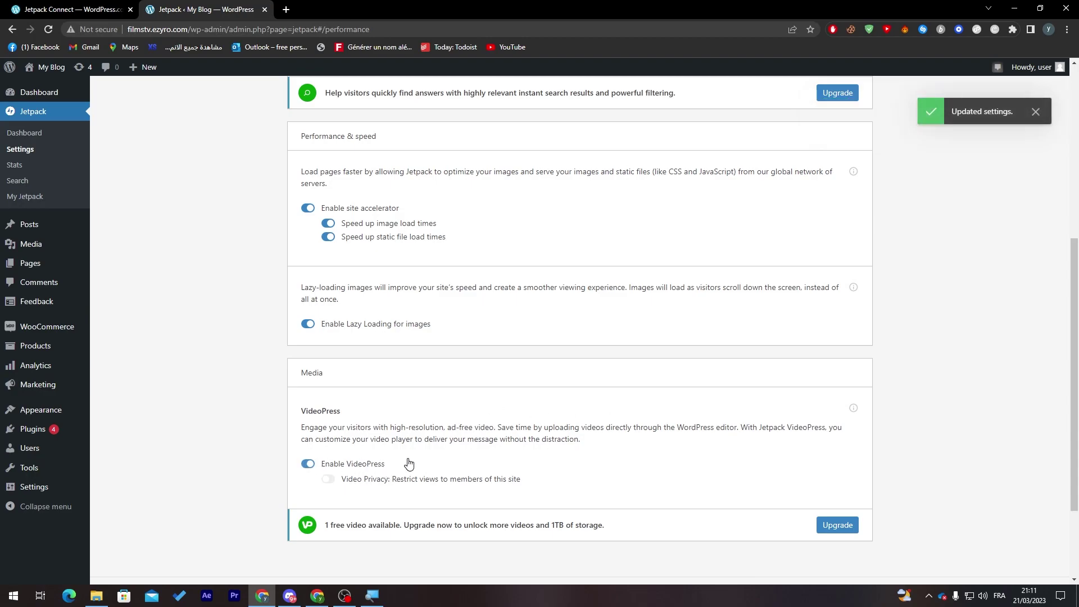
{"action": "left_click", "coordinate": [335, 487]}
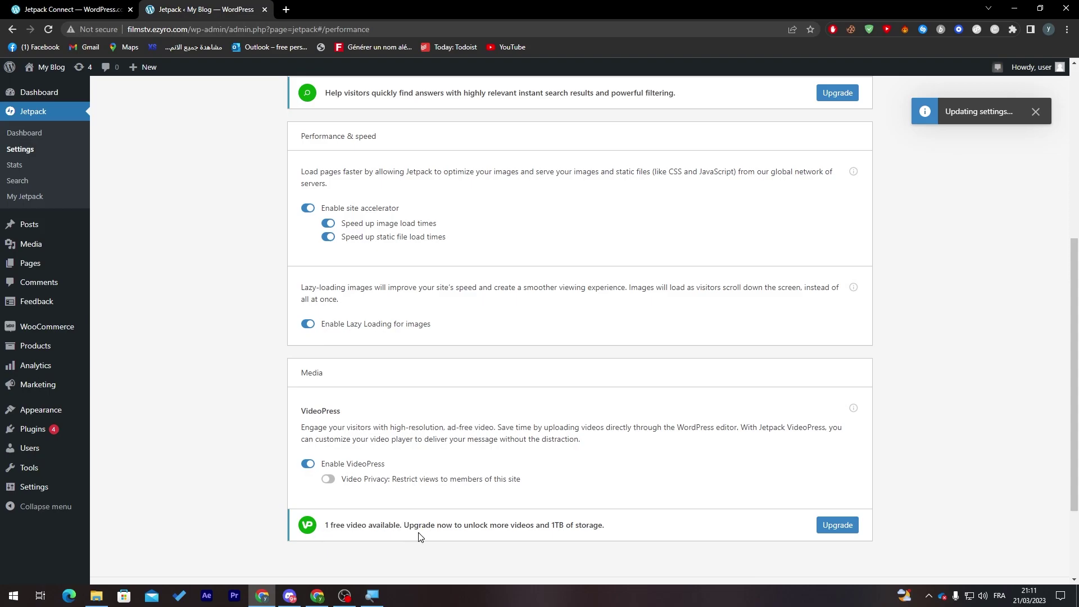
{"action": "left_click_drag", "start_coordinate": [454, 525], "coordinate": [537, 525]}
{"action": "left_click", "coordinate": [540, 534]}
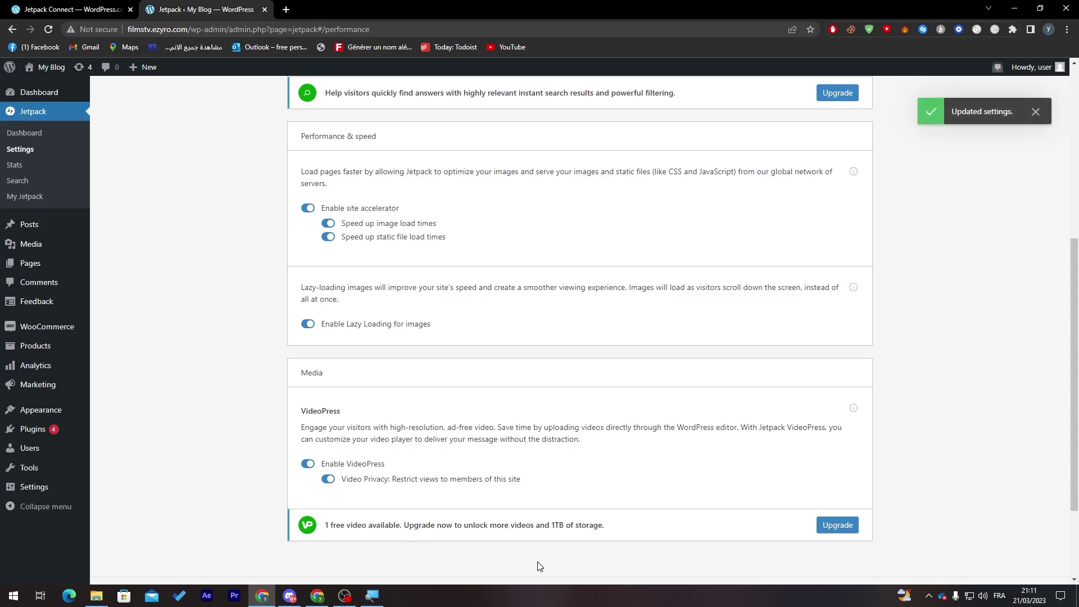
{"action": "scroll", "coordinate": [1059, 397], "scroll_direction": "up", "scroll_amount": 4}
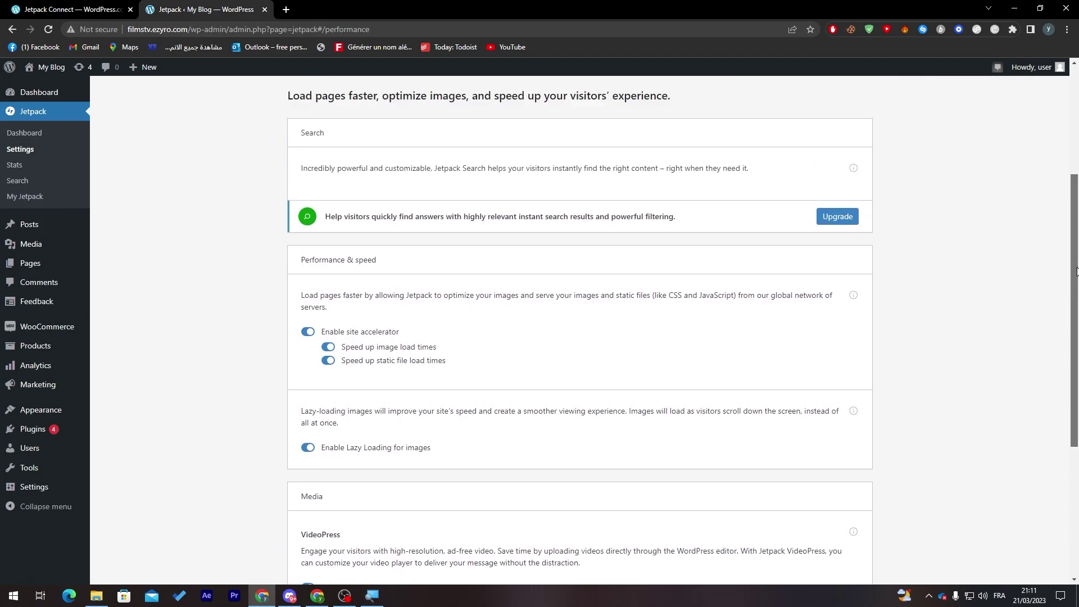
{"action": "scroll", "coordinate": [1061, 211], "scroll_direction": "down", "scroll_amount": 3}
{"action": "scroll", "coordinate": [1065, 422], "scroll_direction": "down", "scroll_amount": 5}
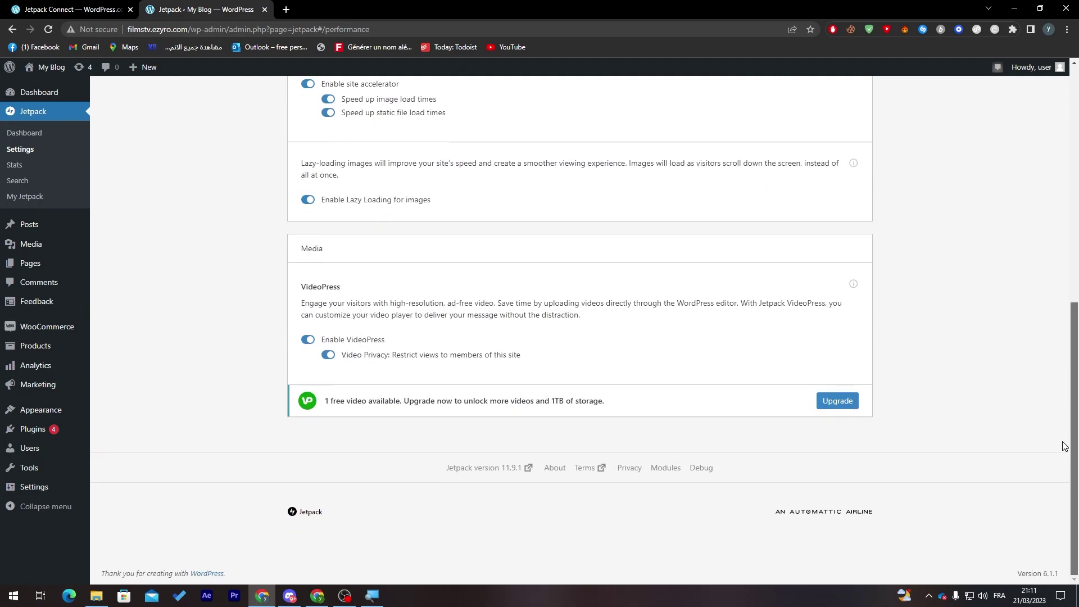
{"action": "scroll", "coordinate": [1061, 380], "scroll_direction": "up", "scroll_amount": 5}
{"action": "scroll", "coordinate": [1059, 298], "scroll_direction": "up", "scroll_amount": 2}
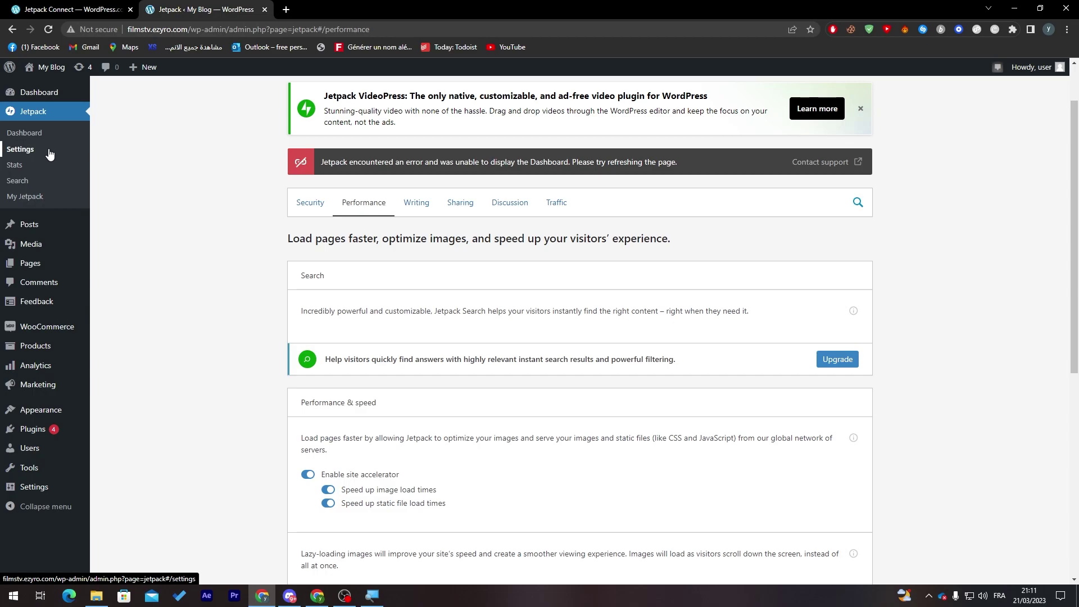
{"action": "scroll", "coordinate": [1050, 269], "scroll_direction": "down", "scroll_amount": 1}
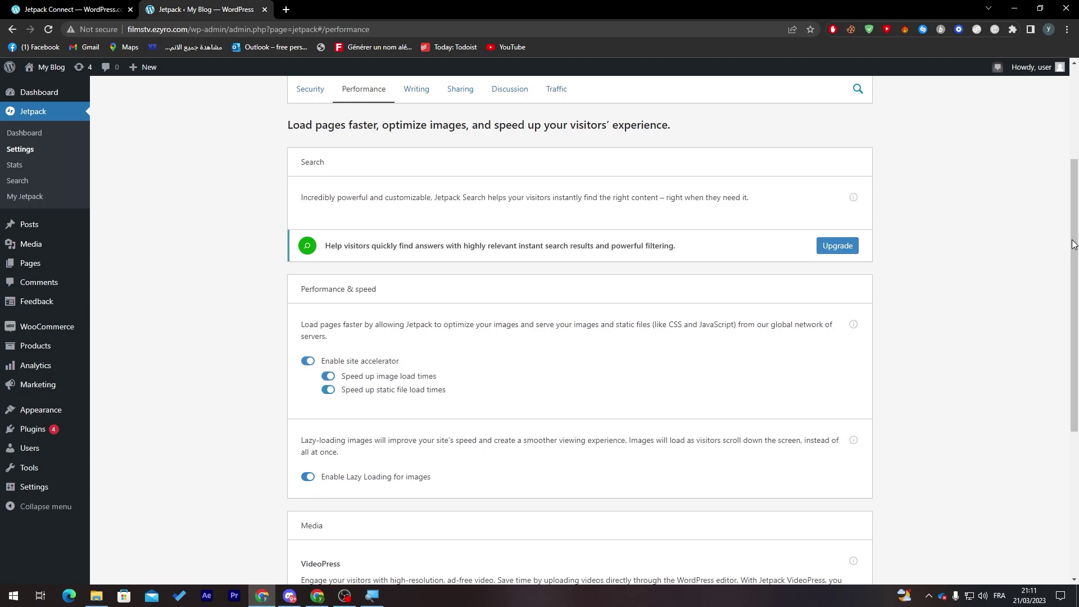
Move through the Writing and Performance tabs, ending on Jetpack's Security settings
{"action": "left_click_drag", "start_coordinate": [1074, 244], "coordinate": [1024, 213]}
{"action": "scroll", "coordinate": [1023, 213], "scroll_direction": "up", "scroll_amount": 2}
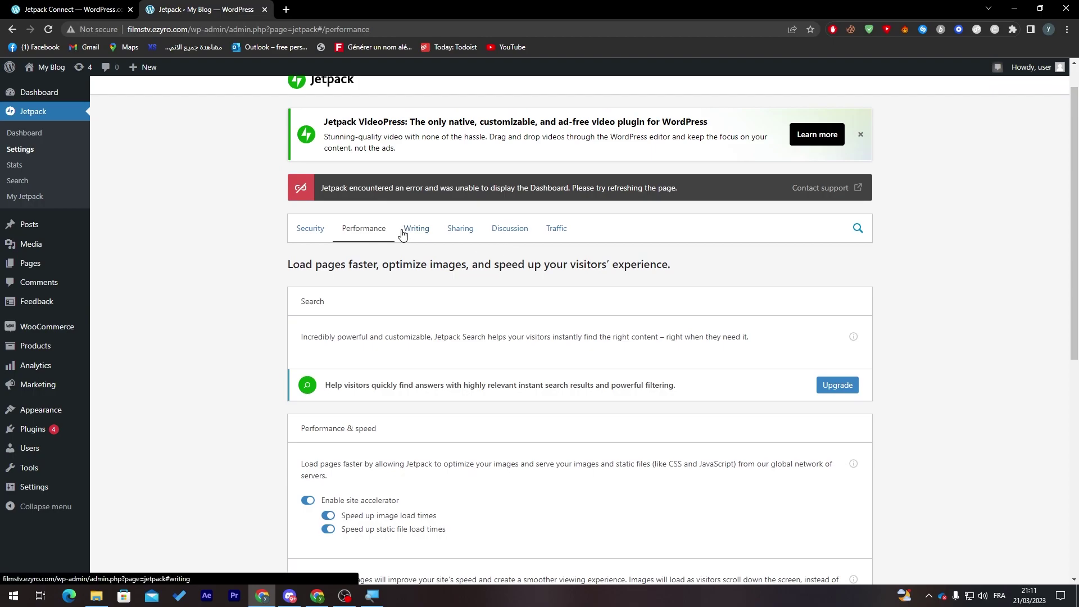
{"action": "left_click", "coordinate": [410, 229]}
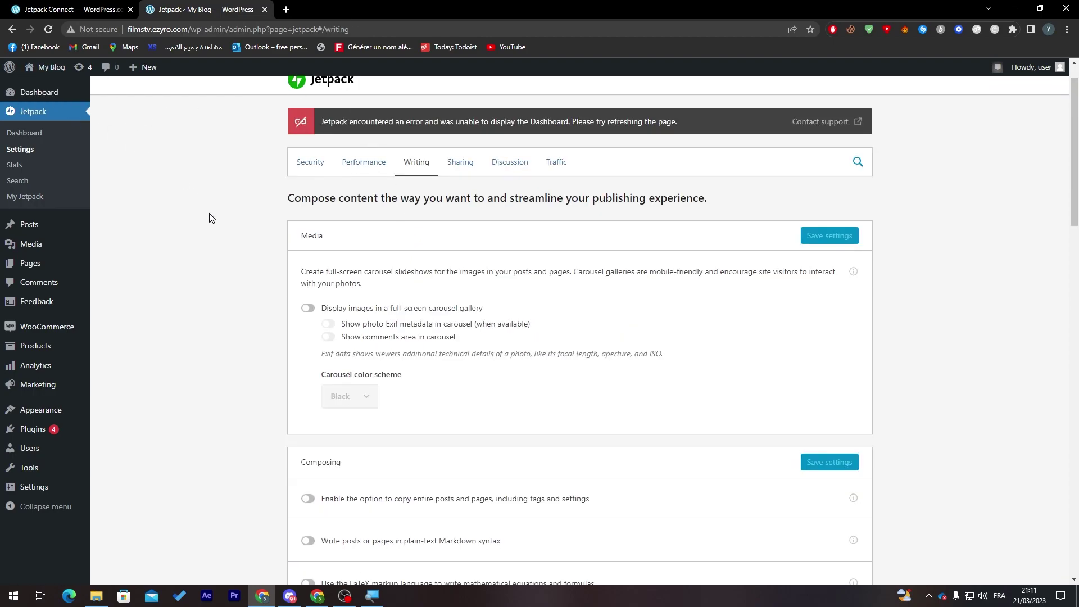
{"action": "left_click", "coordinate": [336, 161]}
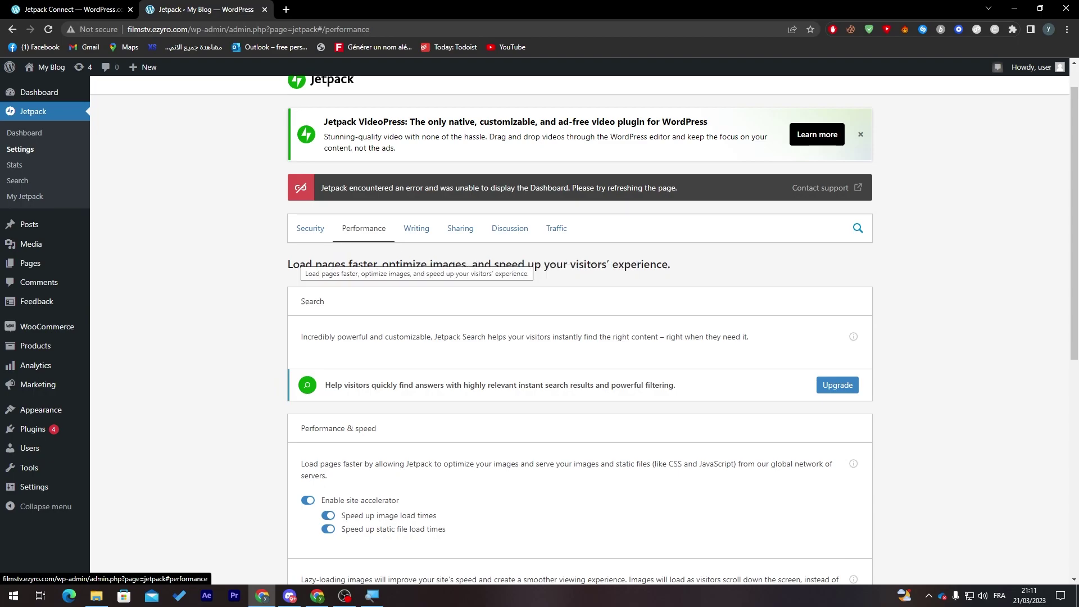
{"action": "left_click", "coordinate": [311, 229]}
{"action": "left_click_drag", "start_coordinate": [1076, 240], "coordinate": [1075, 283]}
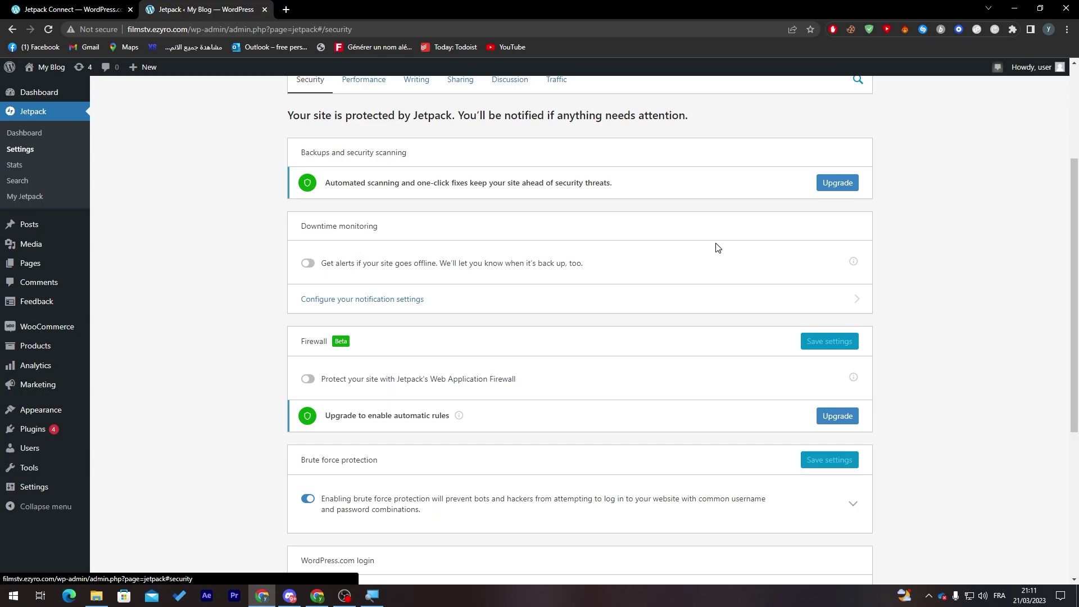
{"action": "left_click_drag", "start_coordinate": [1078, 218], "coordinate": [1077, 145]}
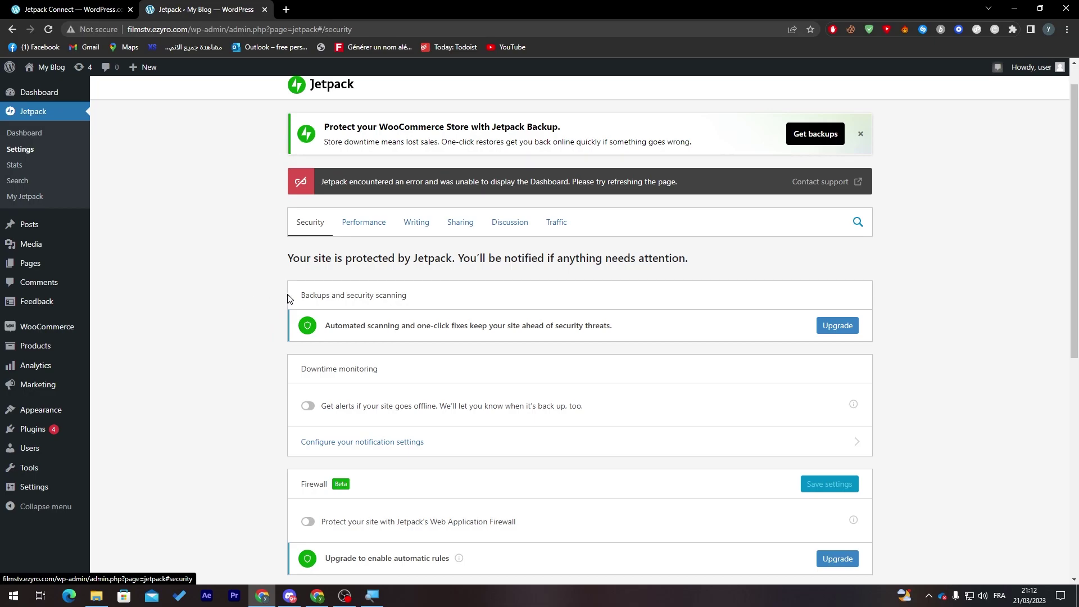
Browse Jetpack's Performance, Writing, Sharing and Traffic tabs, ending on Discussion's comment and subscription options
{"action": "left_click", "coordinate": [362, 228]}
{"action": "left_click", "coordinate": [426, 181]}
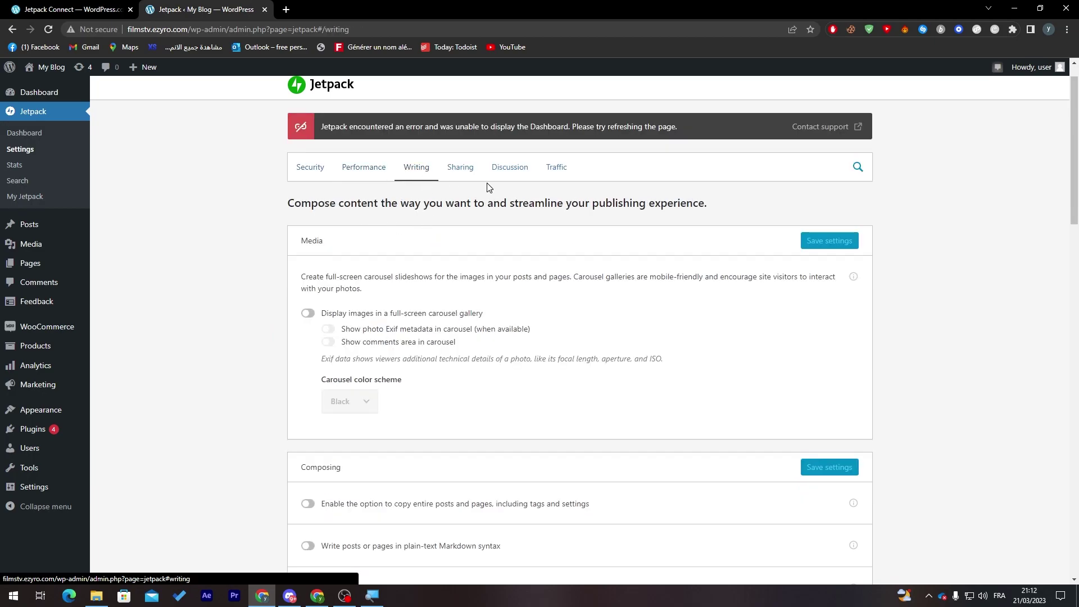
{"action": "left_click", "coordinate": [472, 244]}
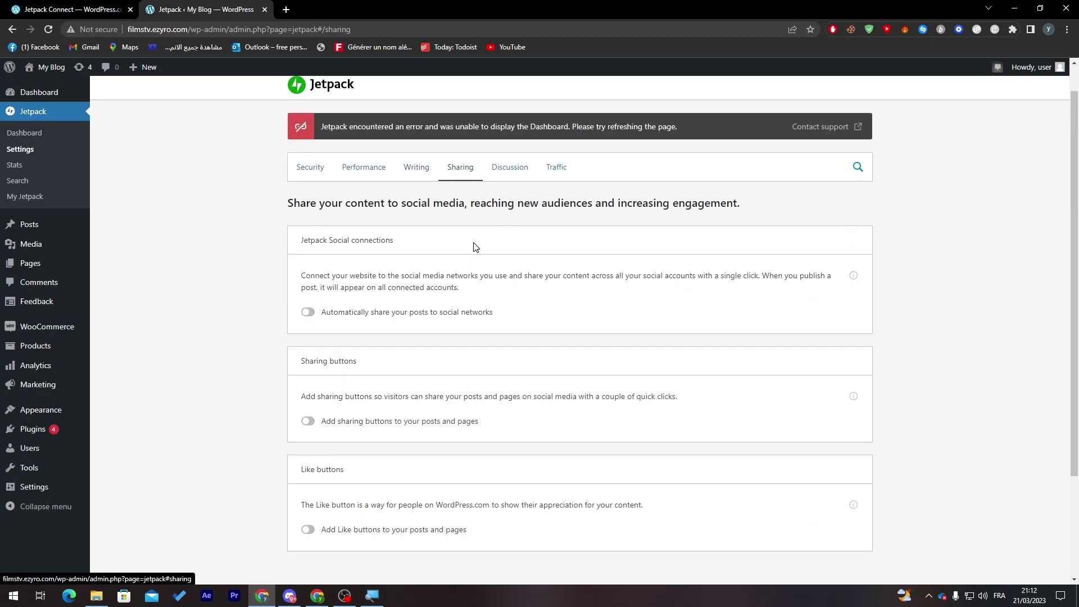
{"action": "left_click", "coordinate": [506, 181]}
{"action": "left_click", "coordinate": [554, 185]}
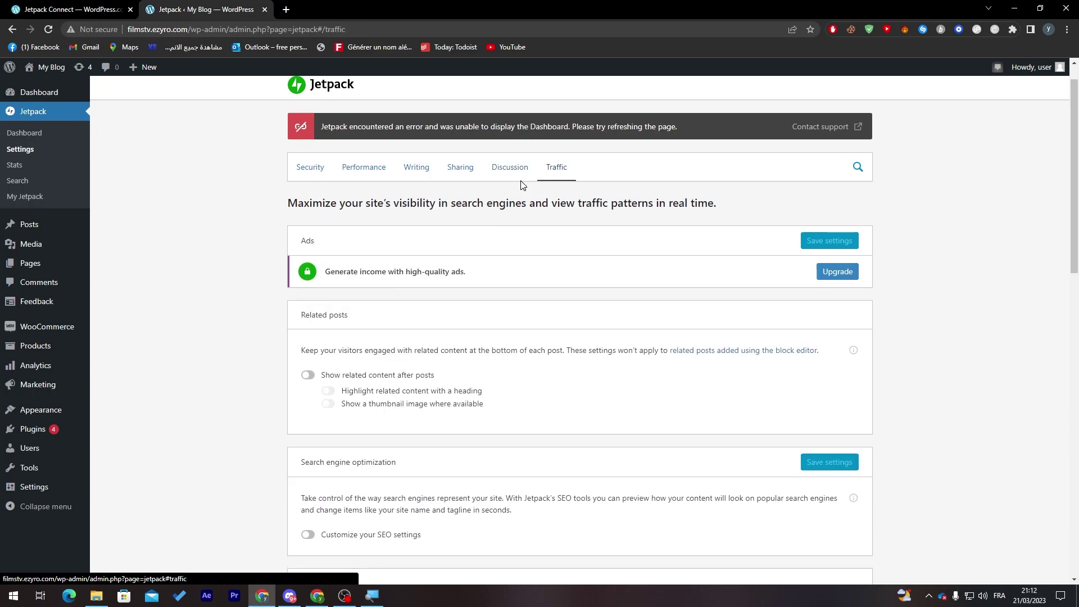
{"action": "left_click", "coordinate": [516, 184]}
{"action": "left_click", "coordinate": [471, 186]}
{"action": "left_click", "coordinate": [511, 179]}
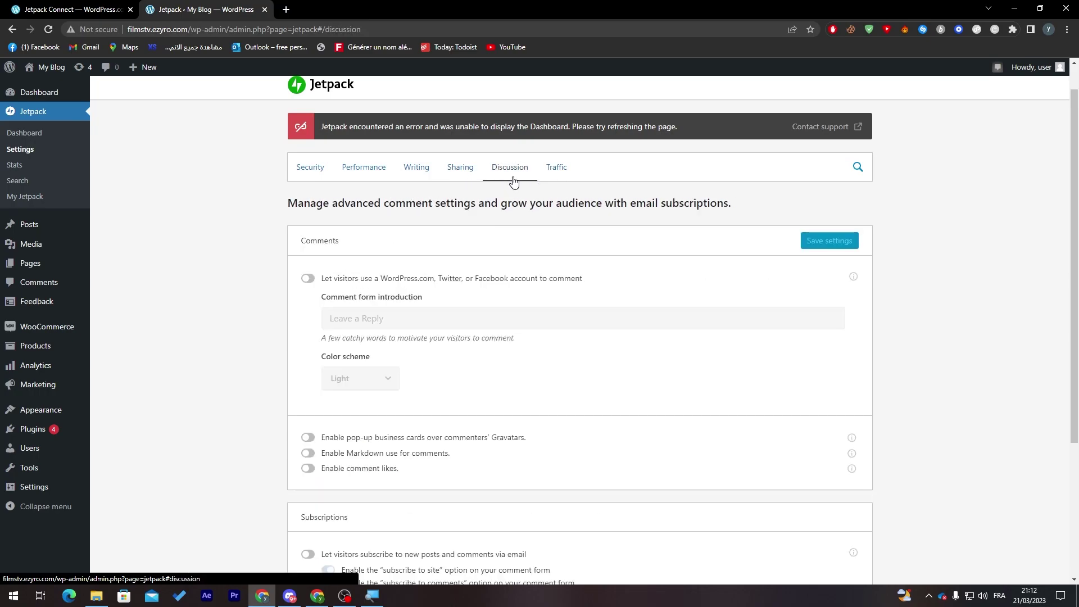